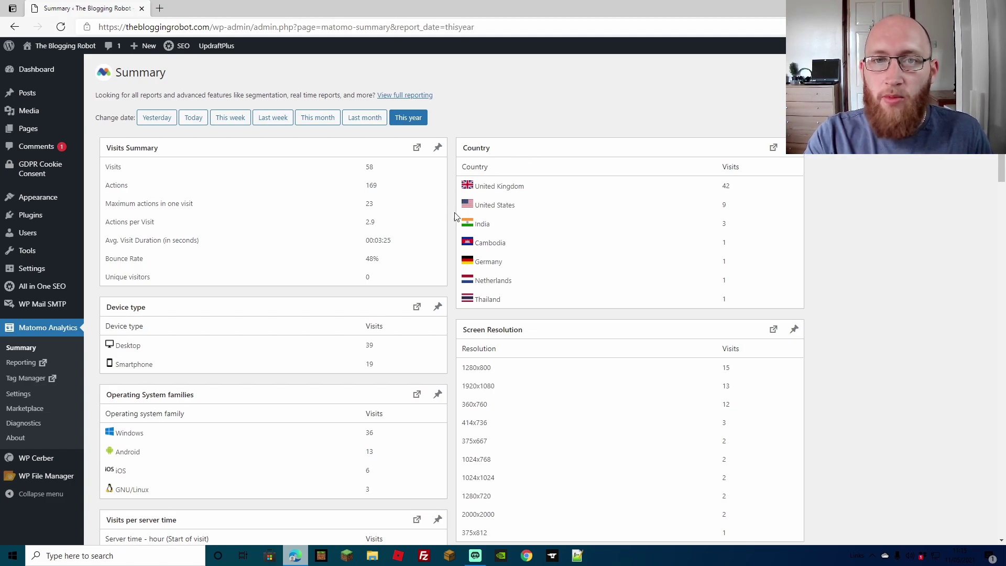
# - Scroll through the Matomo Summary report panels to look them over
pyautogui.scroll(-2, 517, 208)
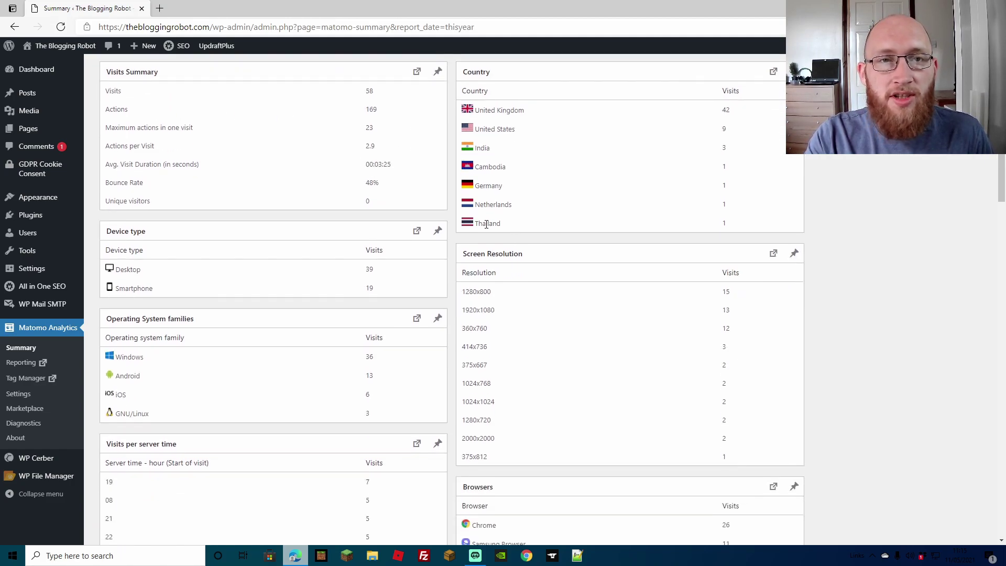
pyautogui.scroll(2, 377, 220)
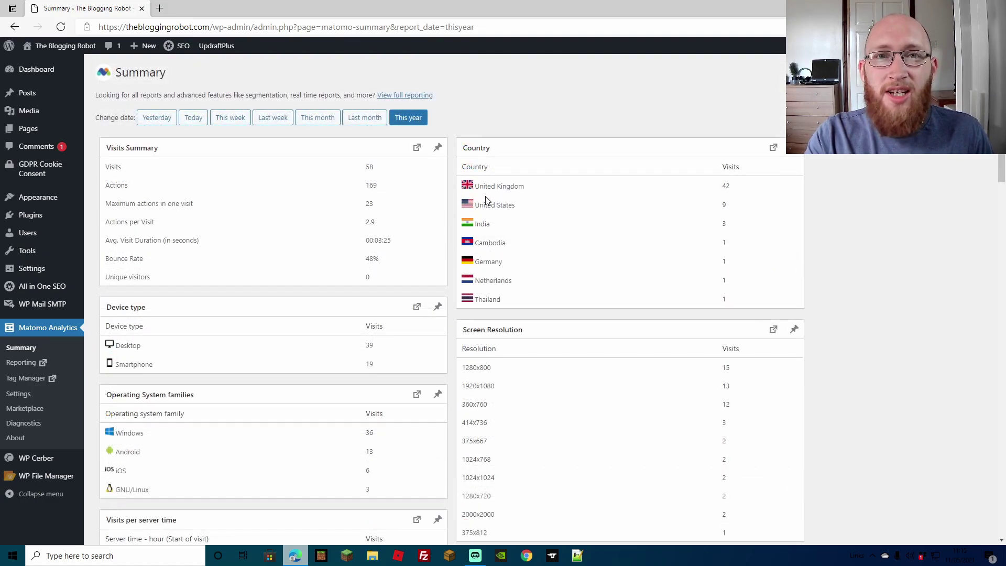
pyautogui.scroll(-4, 486, 196)
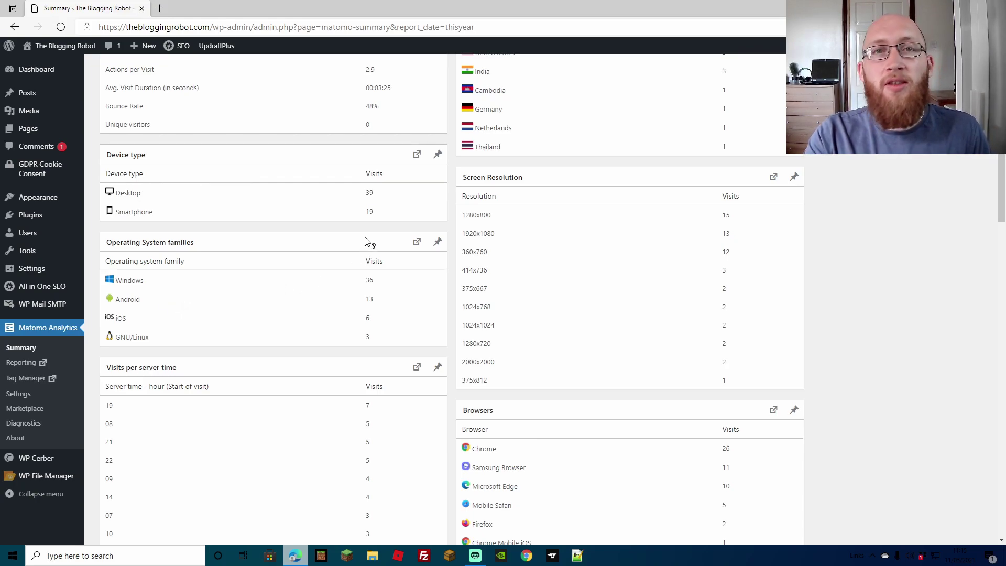
pyautogui.scroll(-4, 530, 292)
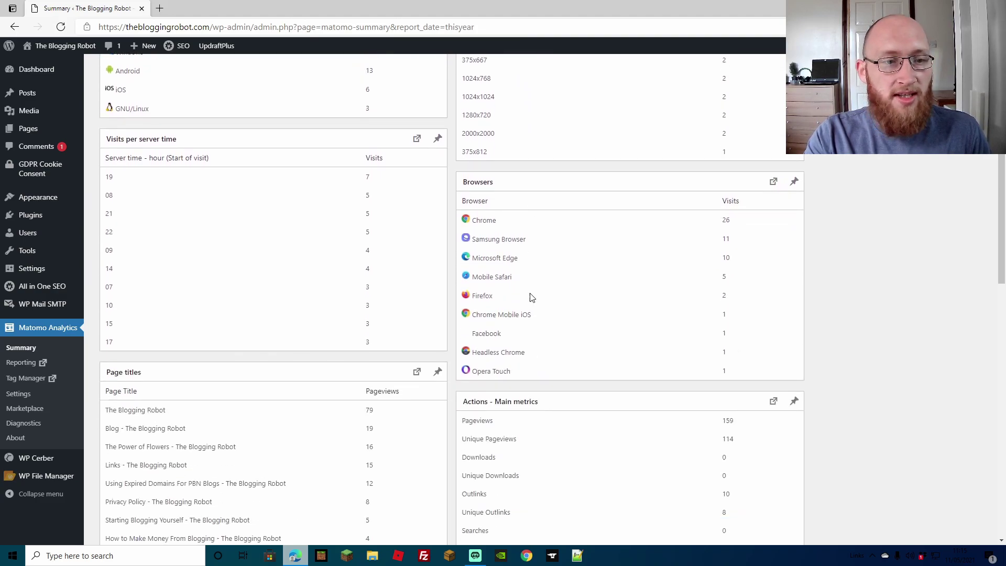
pyautogui.scroll(-7, 530, 297)
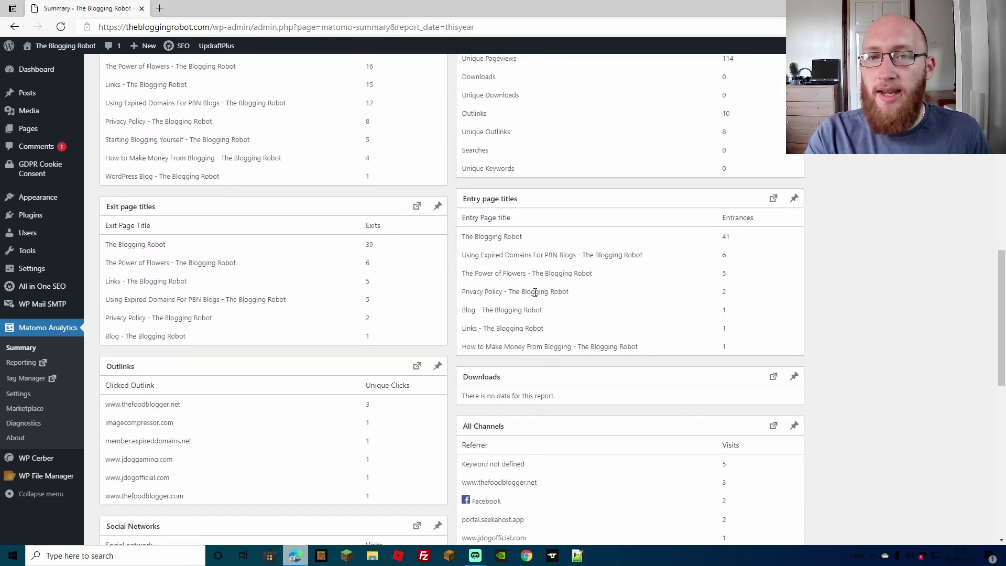
pyautogui.scroll(-1, 535, 292)
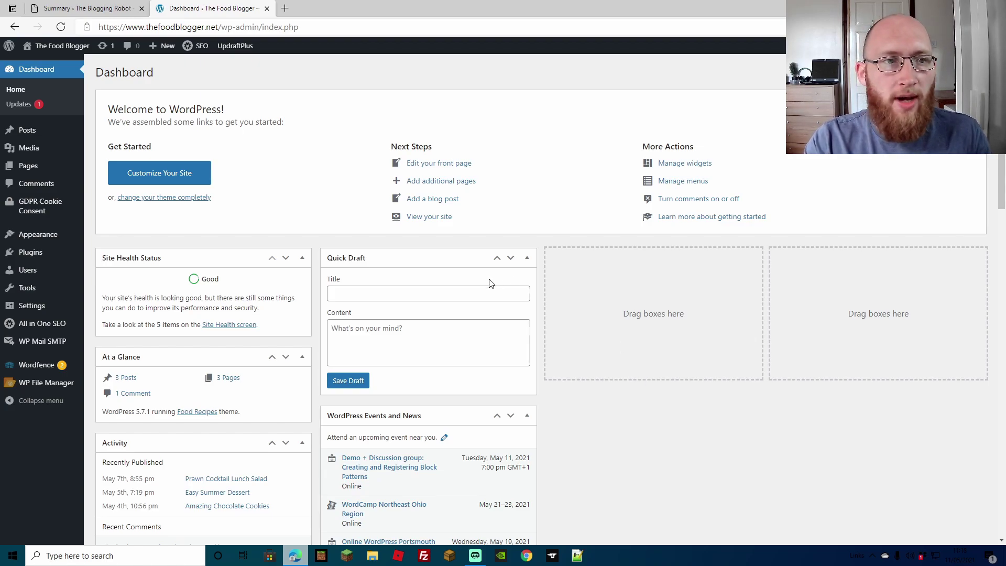
# - Install and activate the Matomo Analytics plugin from Plugins > Add New
pyautogui.click(35, 254)
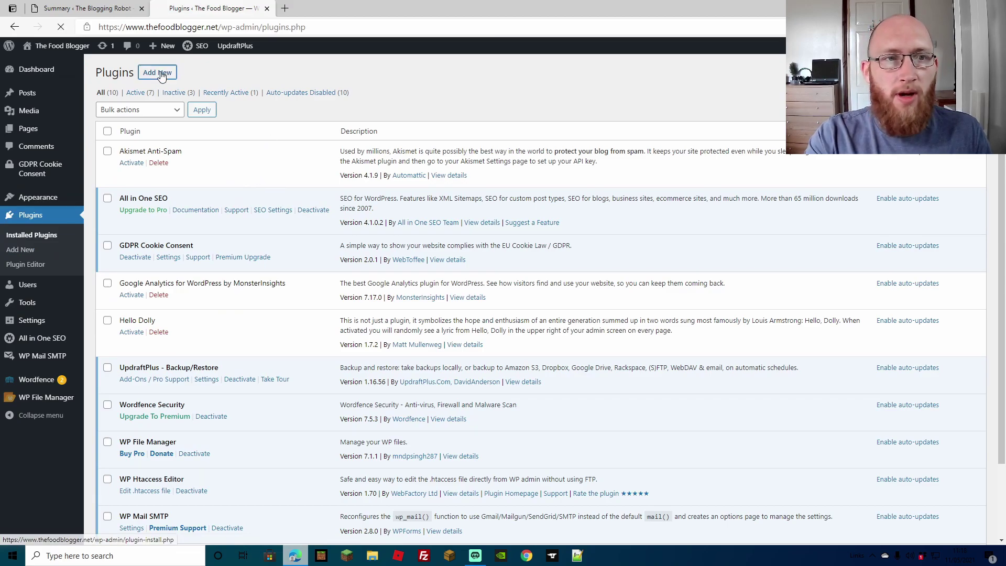
pyautogui.click(157, 74)
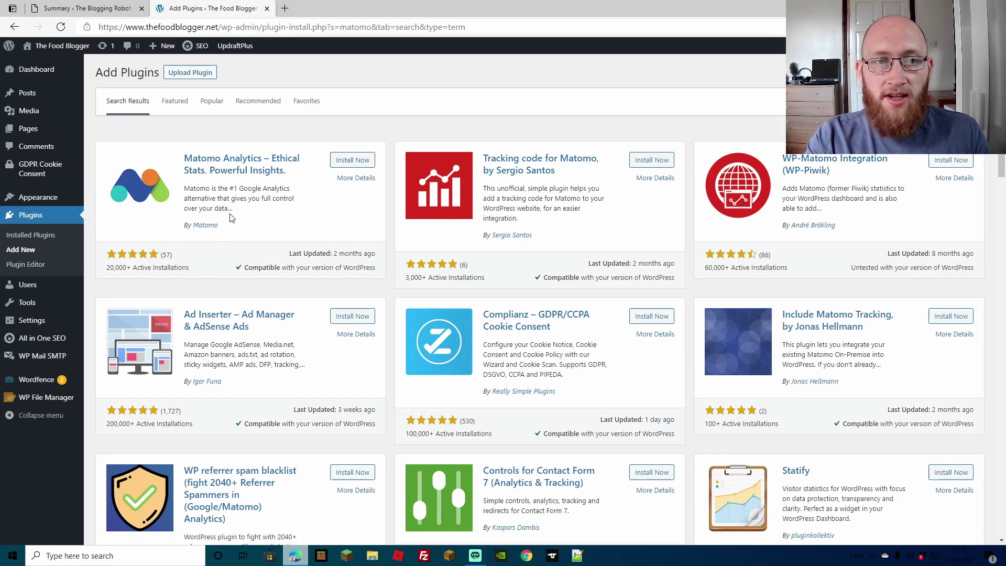
pyautogui.click(353, 161)
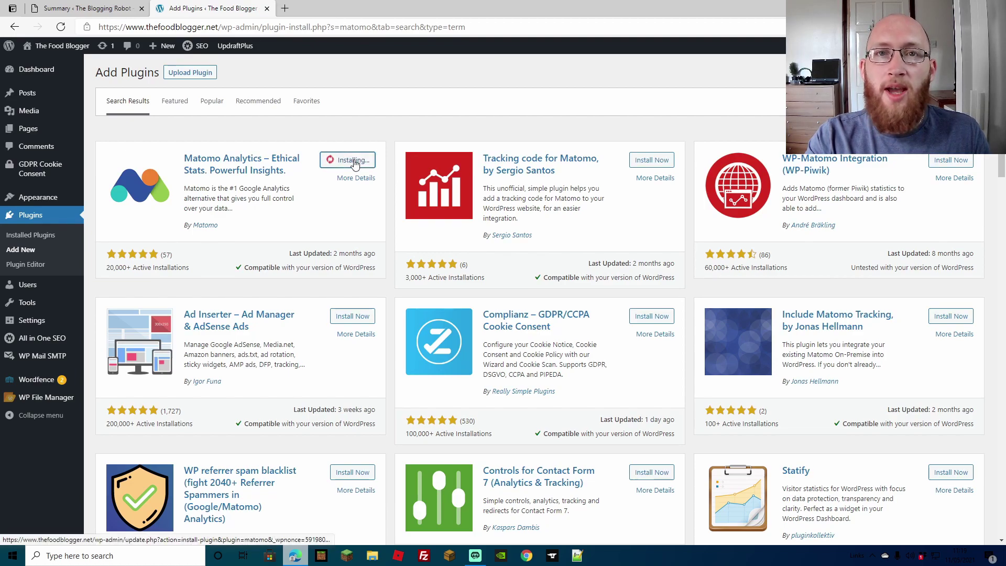
pyautogui.click(357, 162)
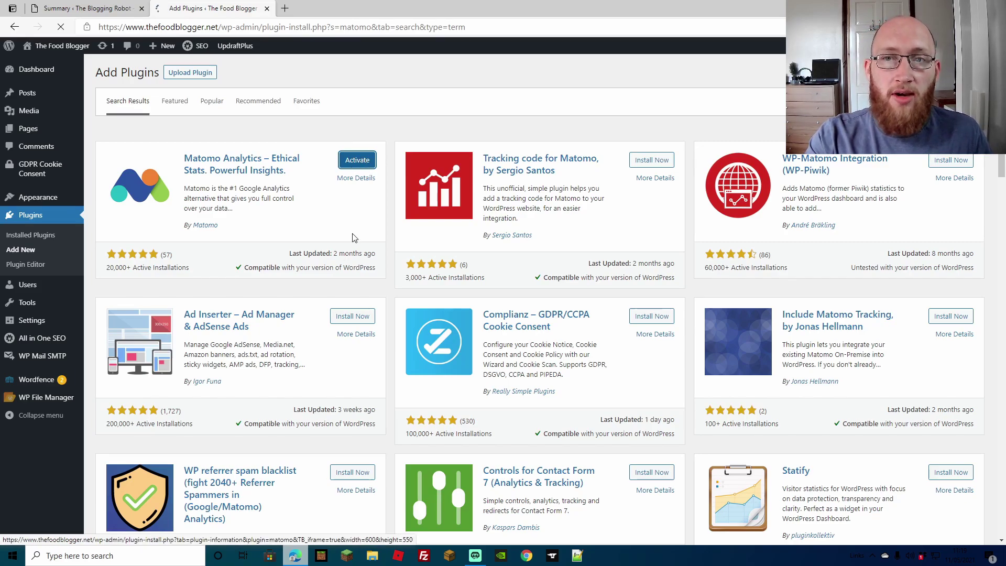
pyautogui.scroll(-1, 367, 238)
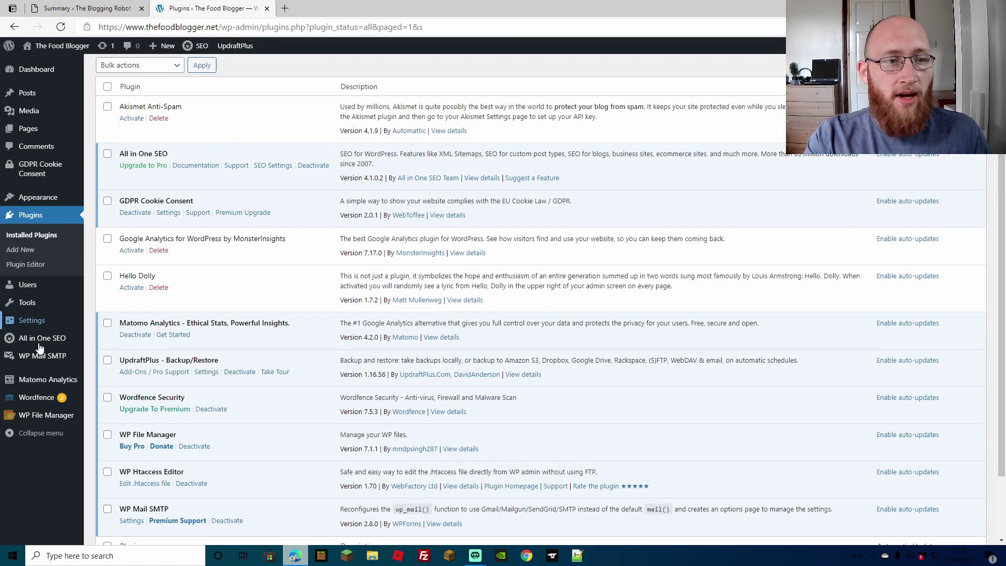
# - Enable Matomo visitor tracking from the Get Started page
pyautogui.moveTo(40, 382)
pyautogui.click(112, 379)
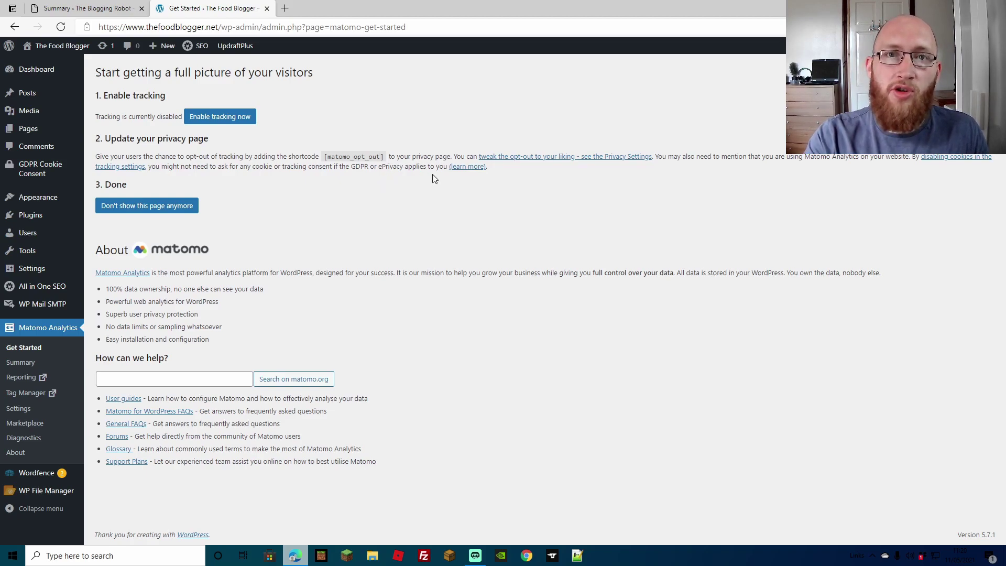
pyautogui.click(220, 117)
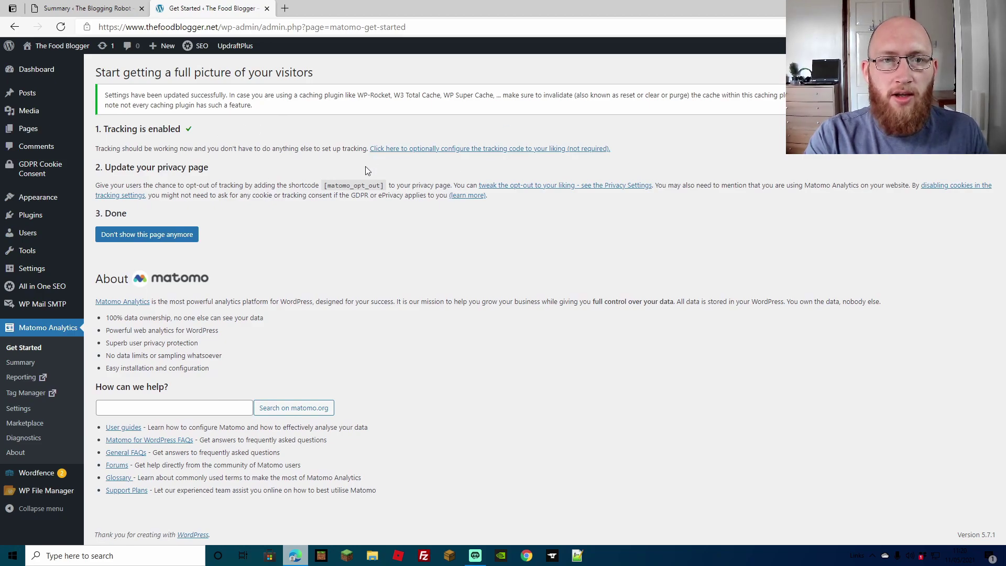
# - Copy the [matomo_opt_out] shortcode text
pyautogui.moveTo(326, 186); pyautogui.dragTo(389, 188)
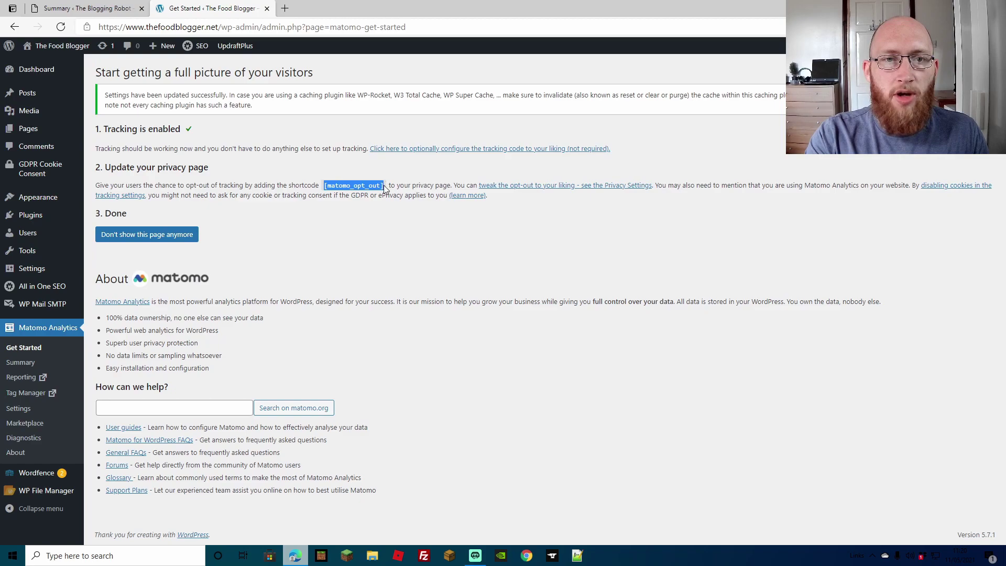
pyautogui.rightClick(350, 185)
pyautogui.click(367, 194)
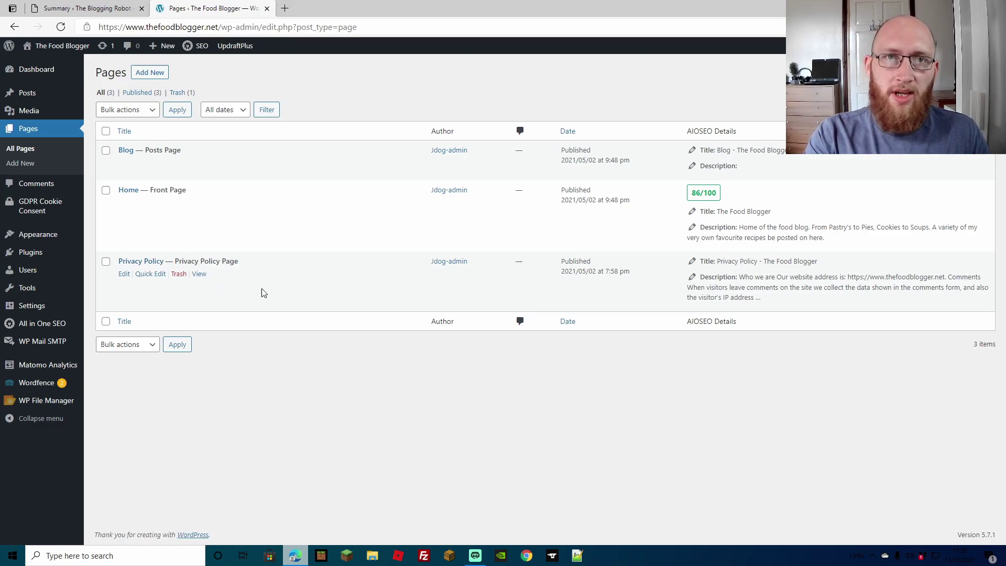
# - Open the Privacy Policy page and correct the Opt Out of Tracking sentence
pyautogui.click(125, 275)
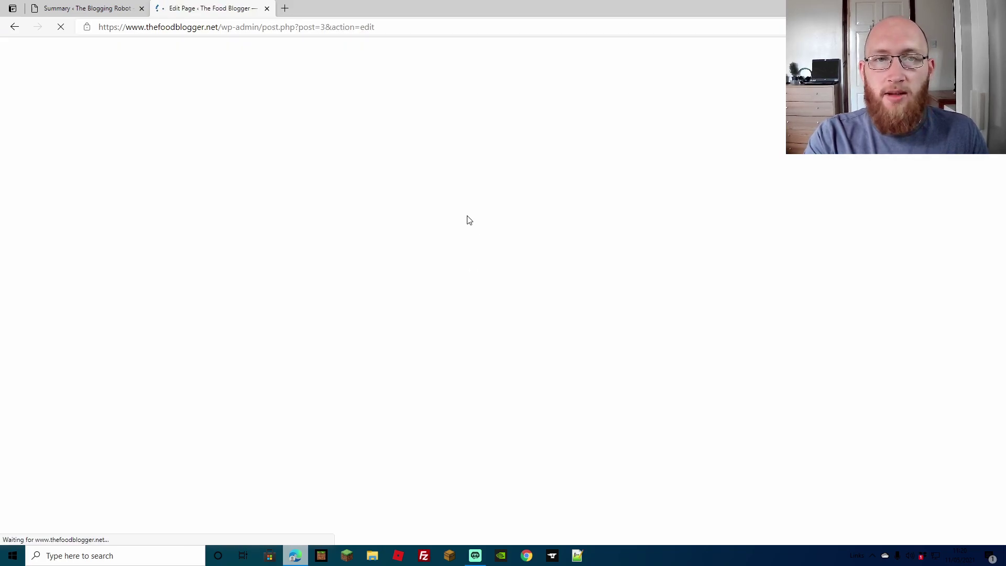
pyautogui.scroll(-5, 414, 246)
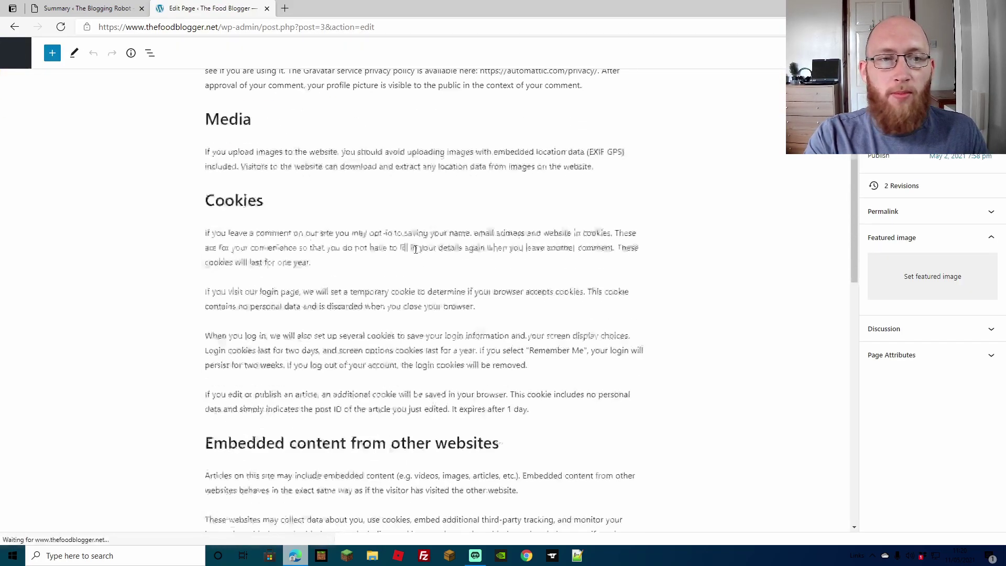
pyautogui.scroll(-15, 414, 251)
pyautogui.scroll(8, 409, 246)
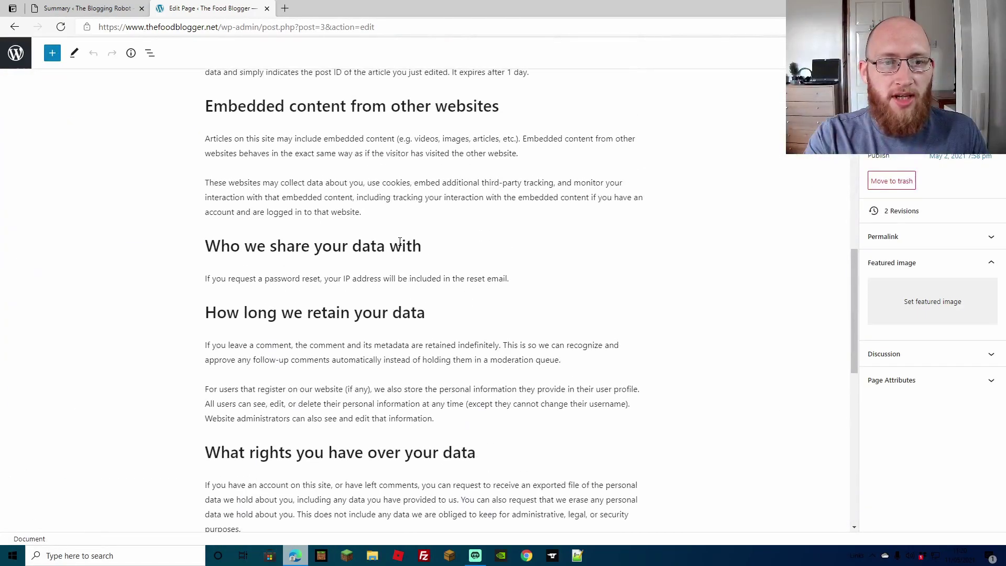
pyautogui.scroll(-5, 400, 242)
pyautogui.click(623, 359)
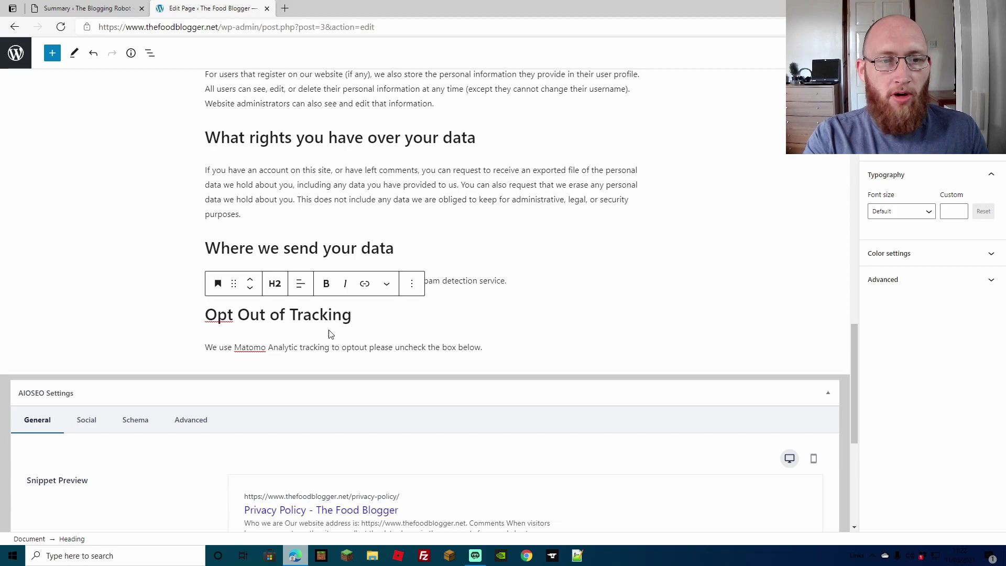
pyautogui.click(580, 286)
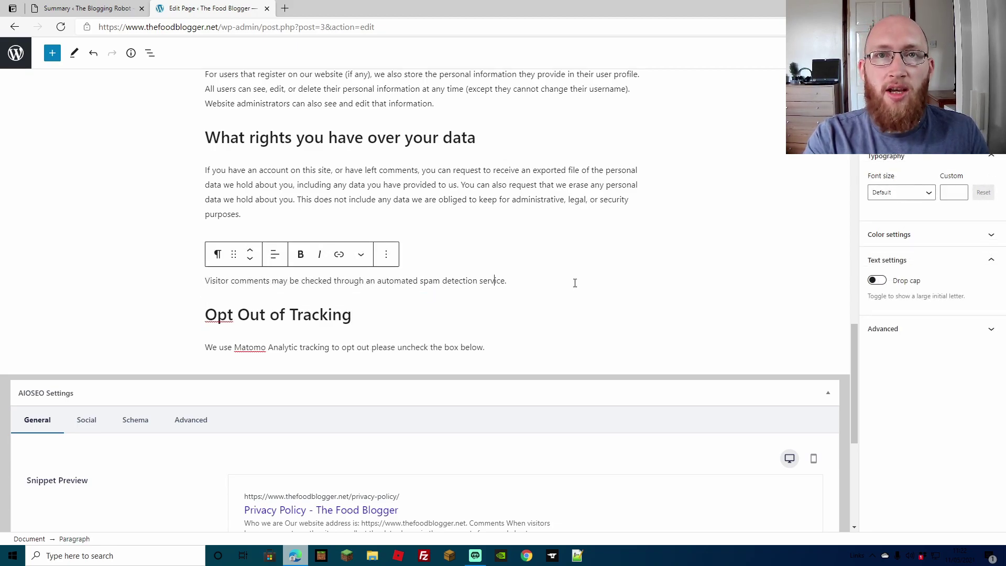
# - Insert a Shortcode block below the paragraph and paste [matomo_opt_out] into it
pyautogui.scroll(-1, 637, 351)
pyautogui.click(635, 346)
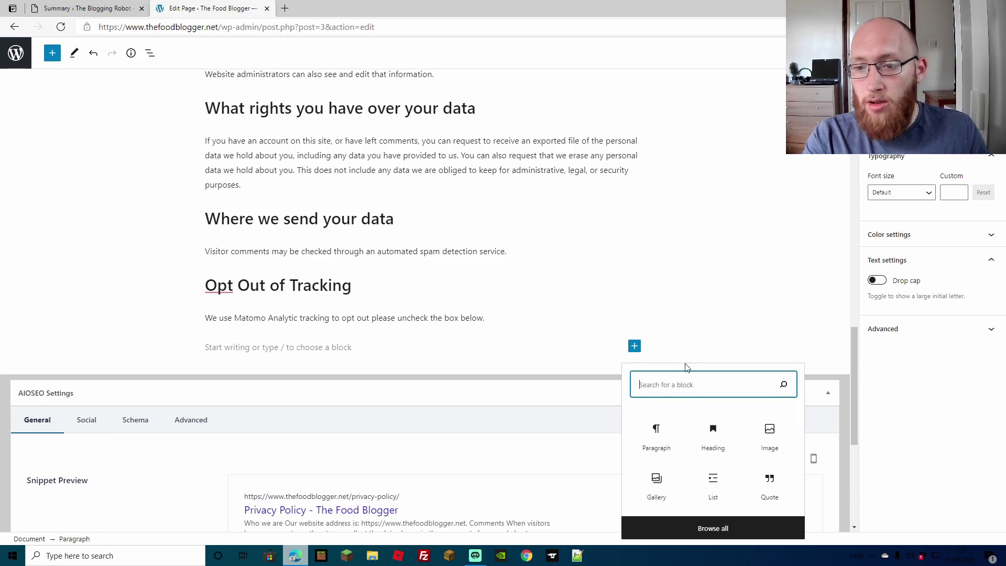
pyautogui.write('sho')
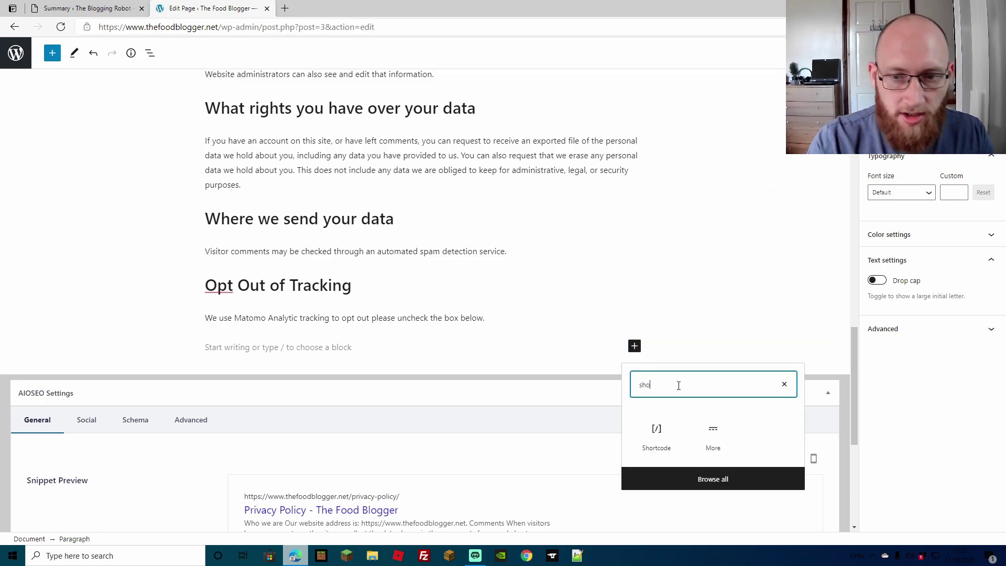
pyautogui.click(658, 435)
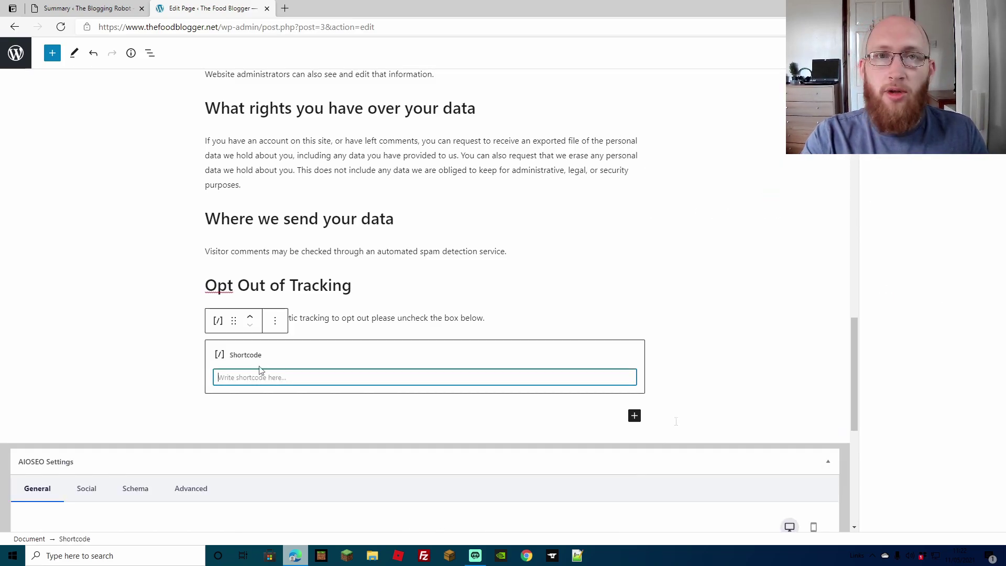
pyautogui.rightClick(230, 378)
pyautogui.click(267, 229)
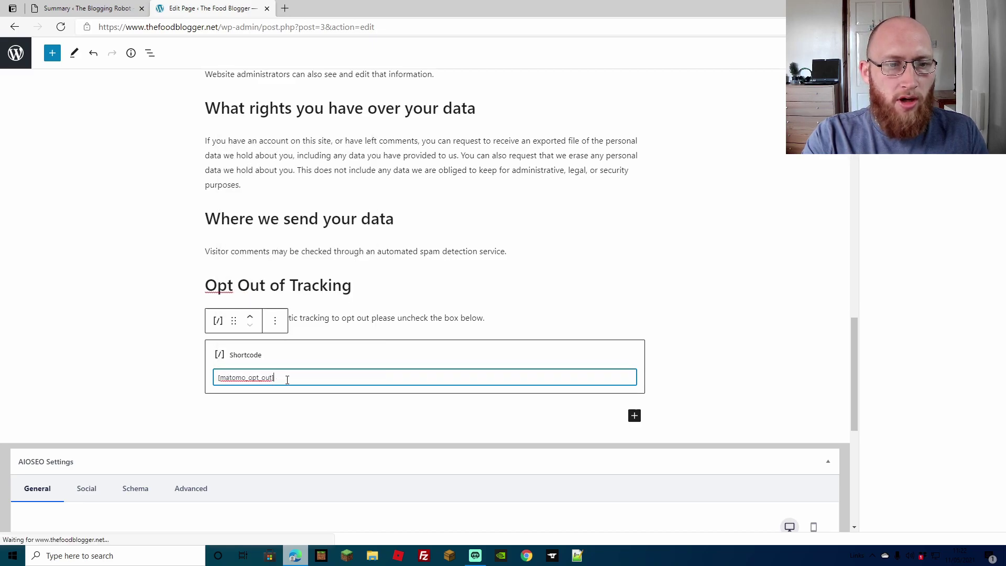
pyautogui.click(746, 165)
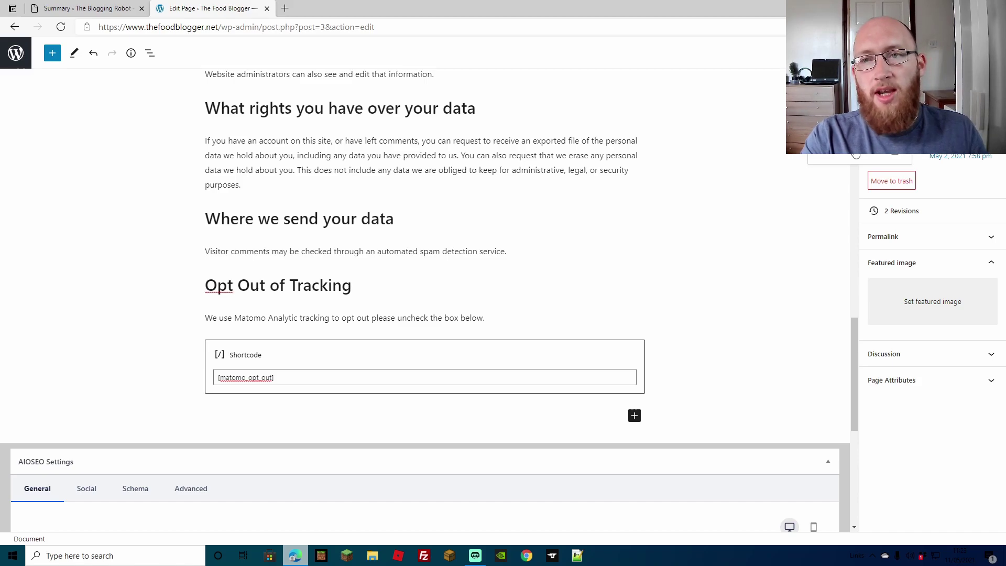
# - Preview the Privacy Policy page and check its opt-out section
pyautogui.click(833, 152)
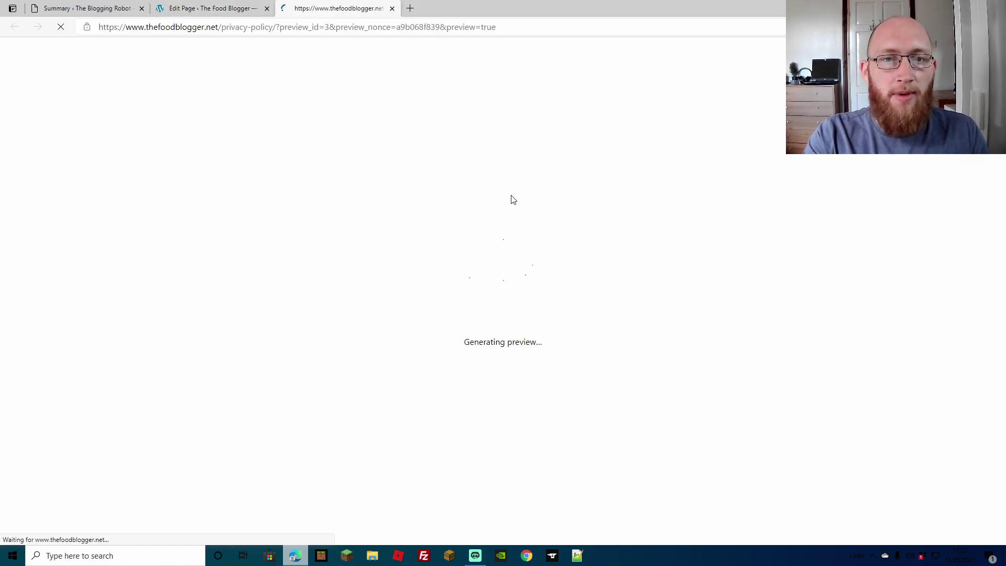
pyautogui.scroll(-15, 264, 468)
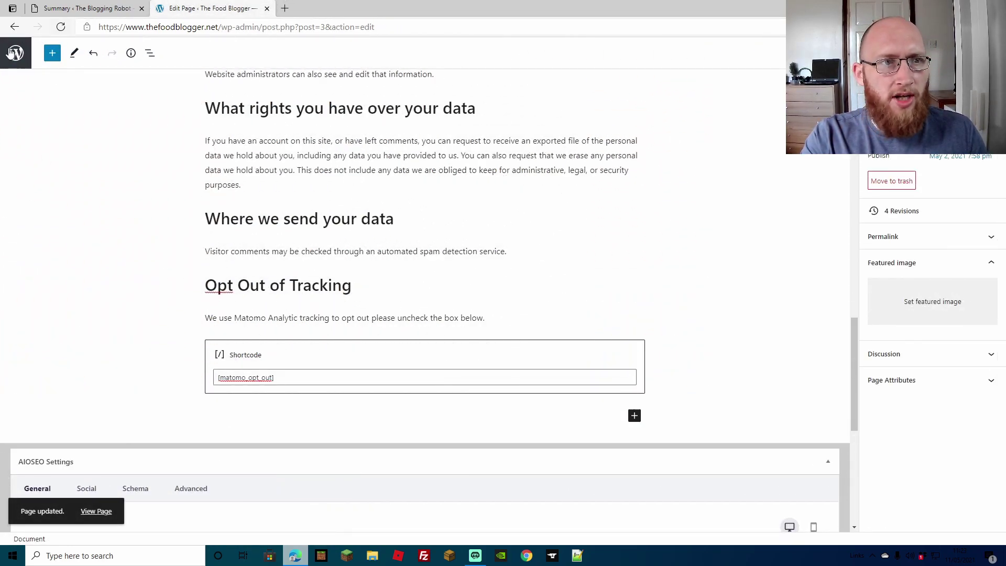
# - Dismiss Matomo's Get Started page with 'Don't show this page anymore'
pyautogui.click(13, 61)
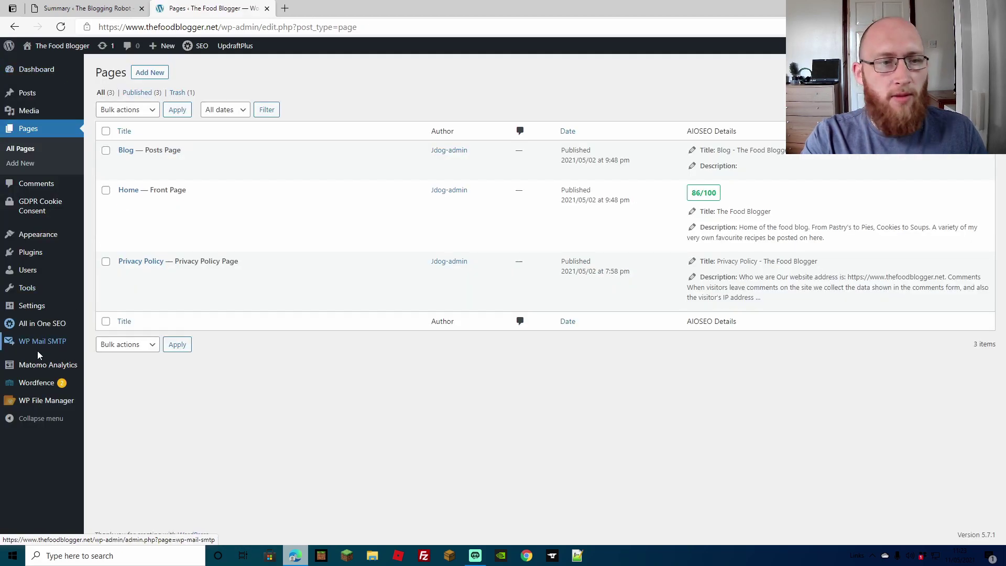
pyautogui.moveTo(34, 362)
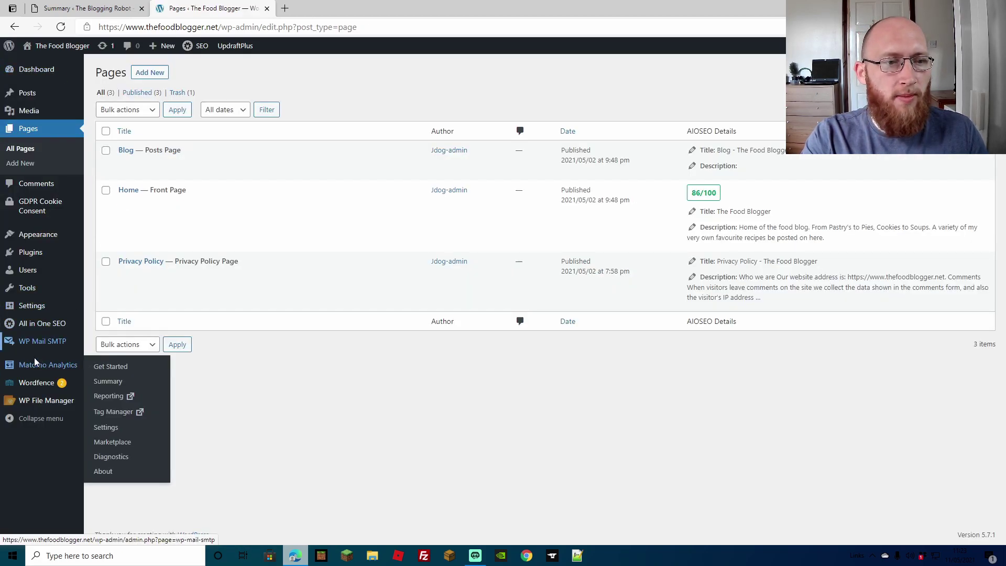
pyautogui.click(129, 368)
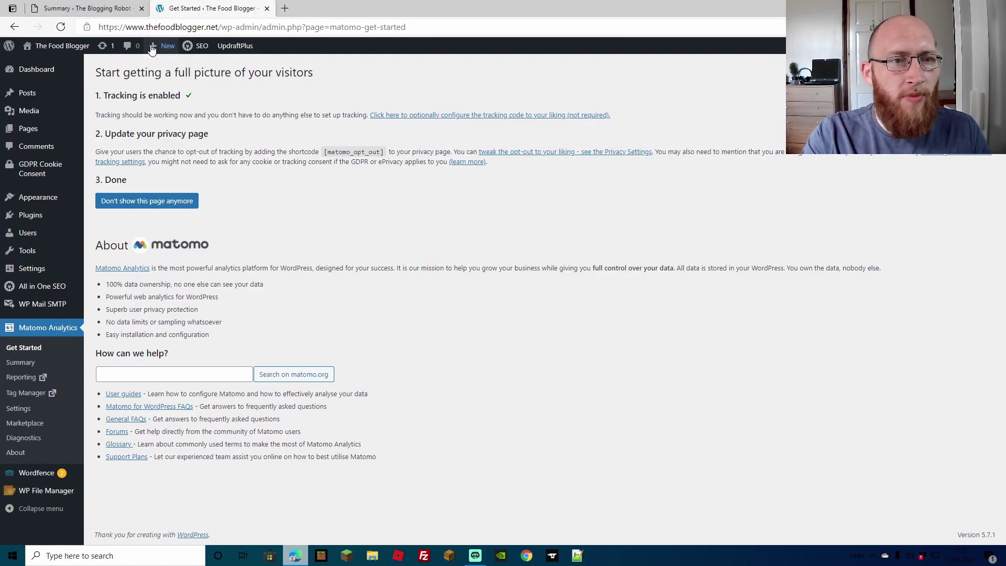
pyautogui.click(120, 204)
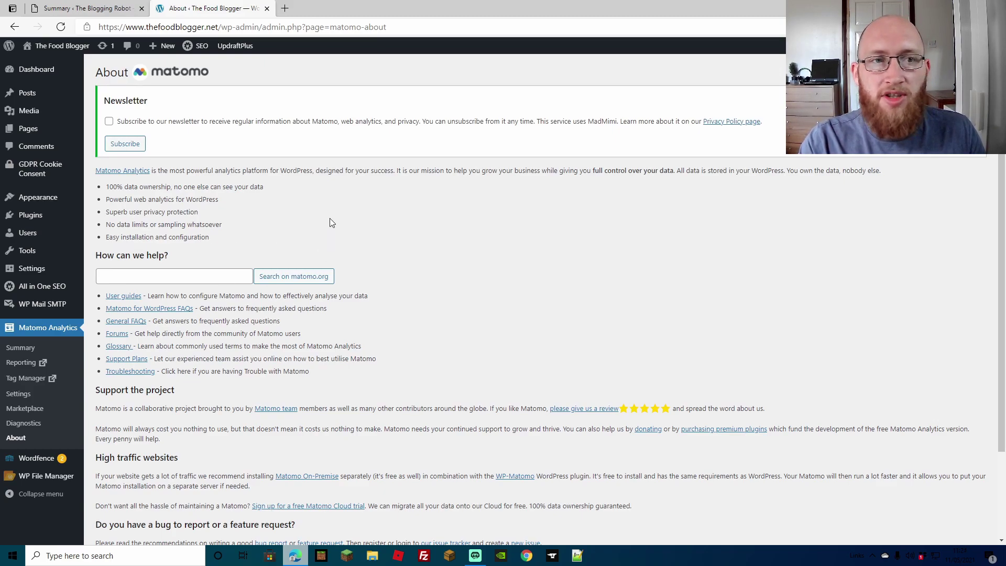
# - Show the Matomo Summary report for 'This week'
pyautogui.click(22, 349)
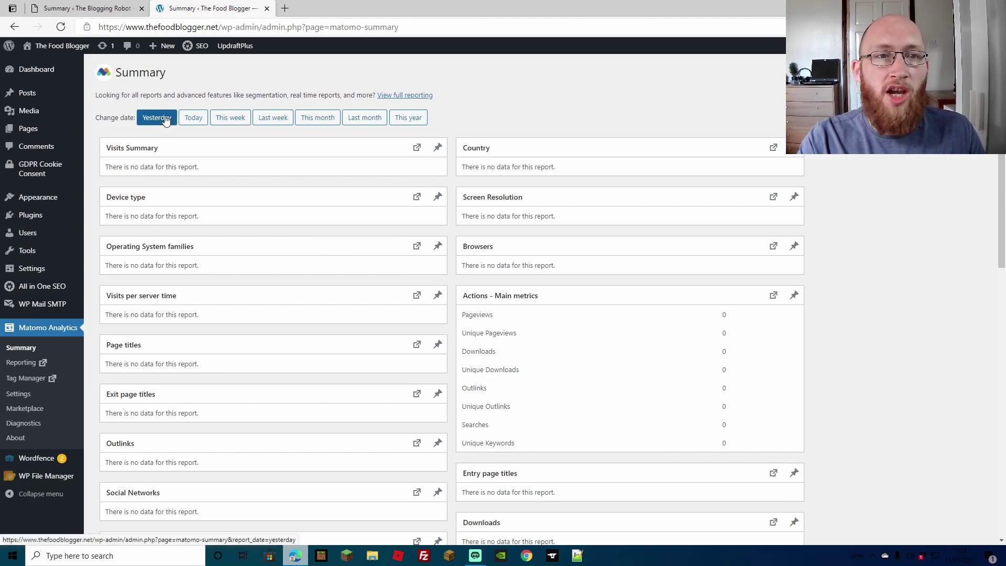
pyautogui.click(231, 117)
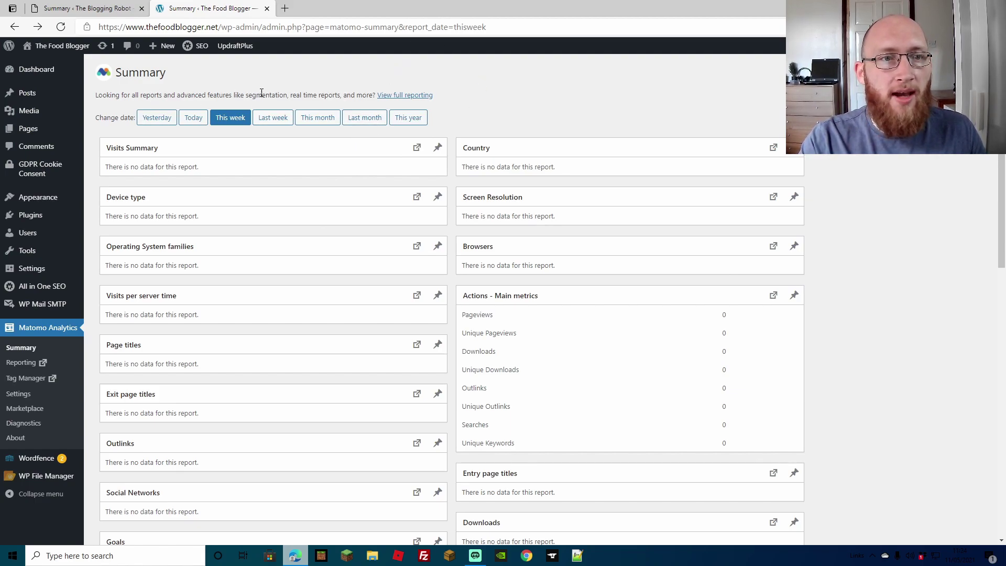
pyautogui.click(391, 96)
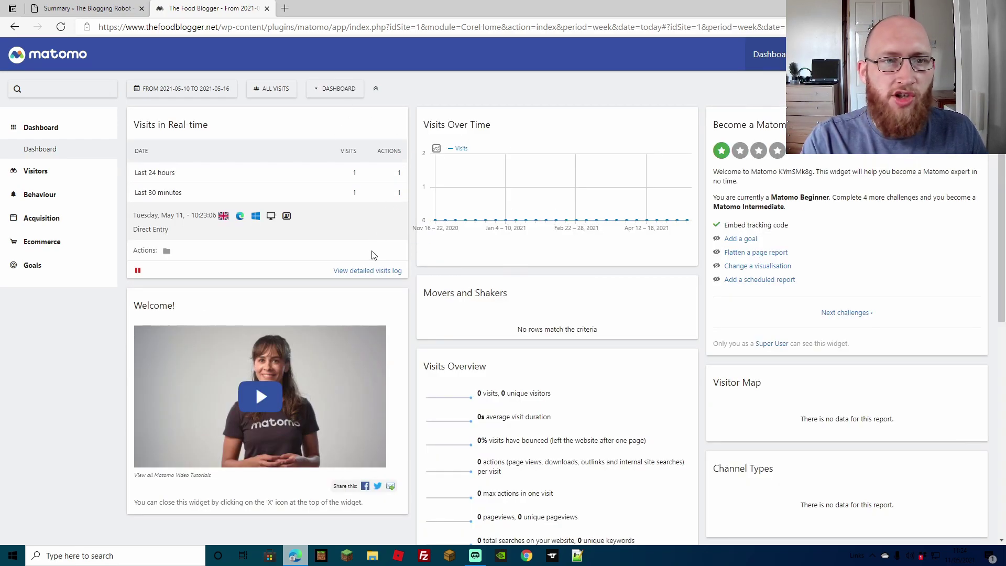
pyautogui.scroll(-5, 622, 239)
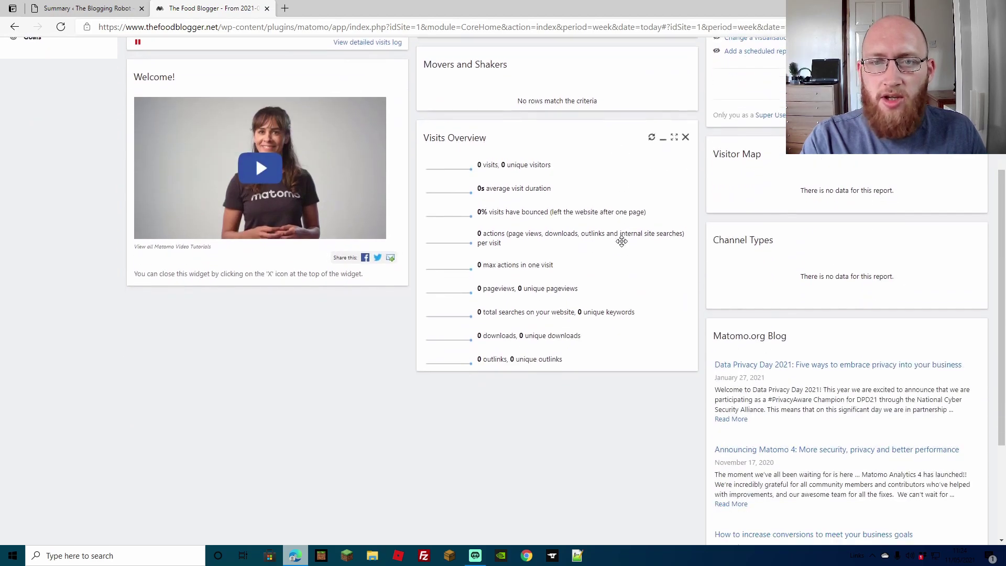
pyautogui.scroll(5, 622, 241)
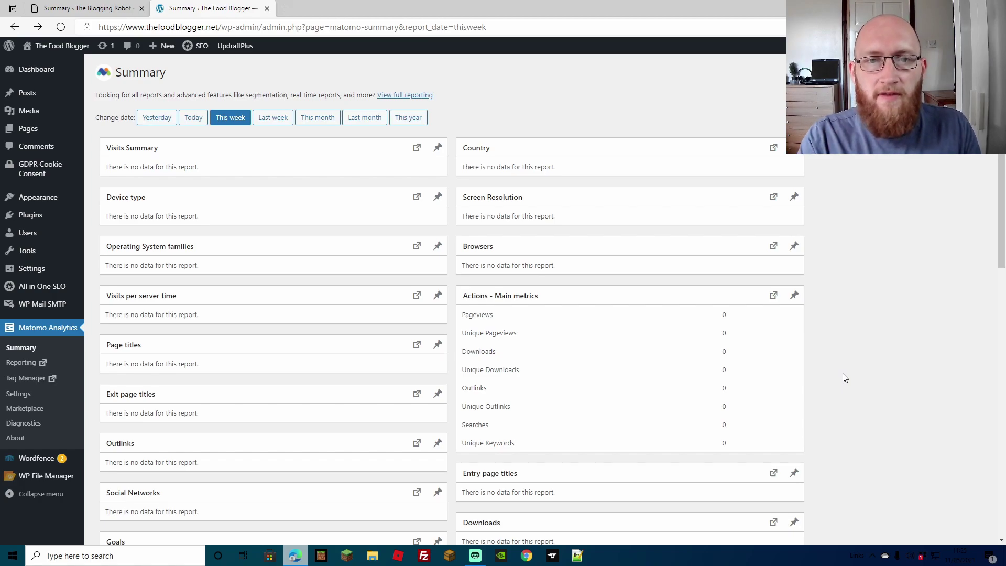
# - Switch to the Blogging Robot tab and scroll through this year's Summary widgets
pyautogui.scroll(-1, 477, 259)
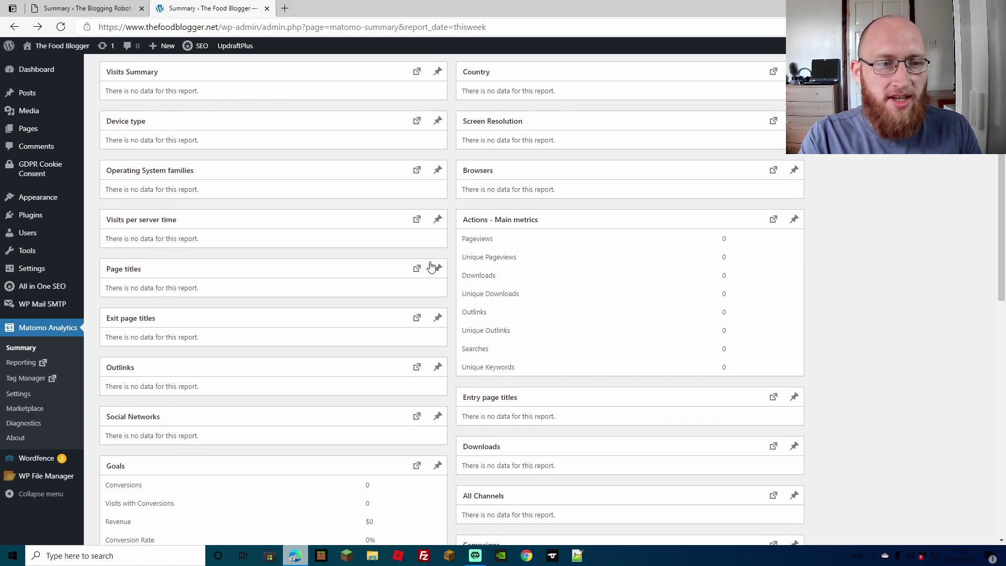
pyautogui.click(82, 9)
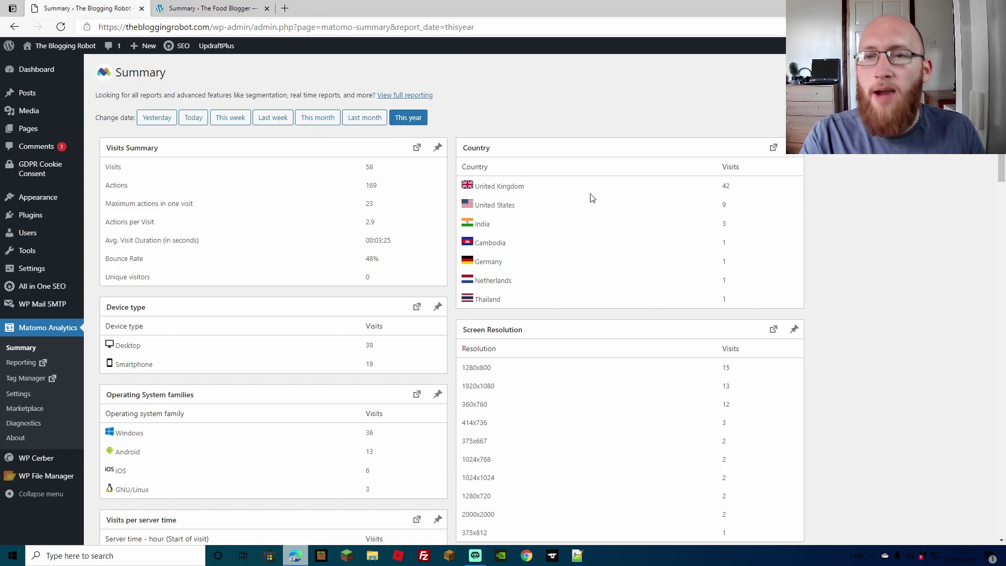
pyautogui.scroll(-3, 593, 189)
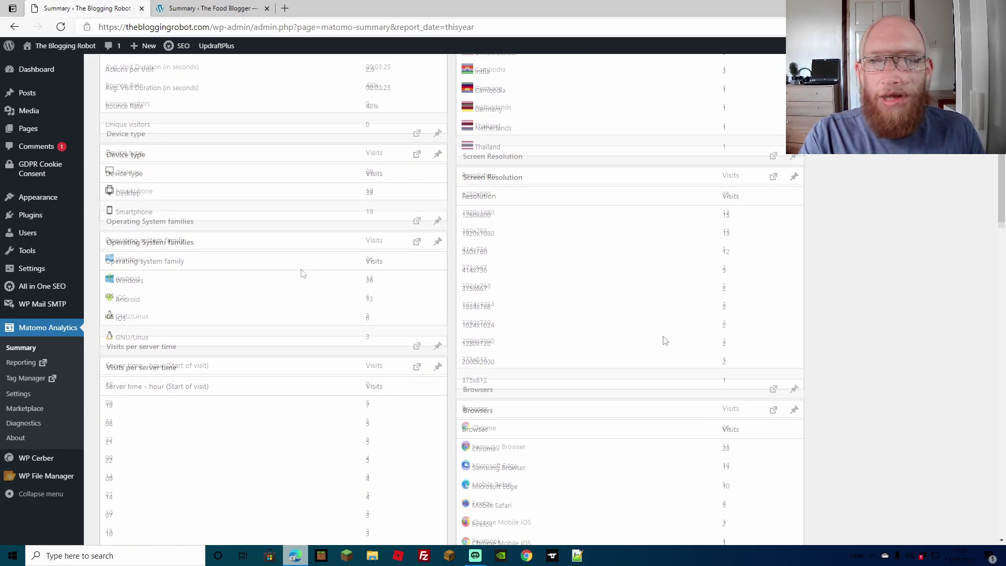
pyautogui.scroll(-3, 302, 274)
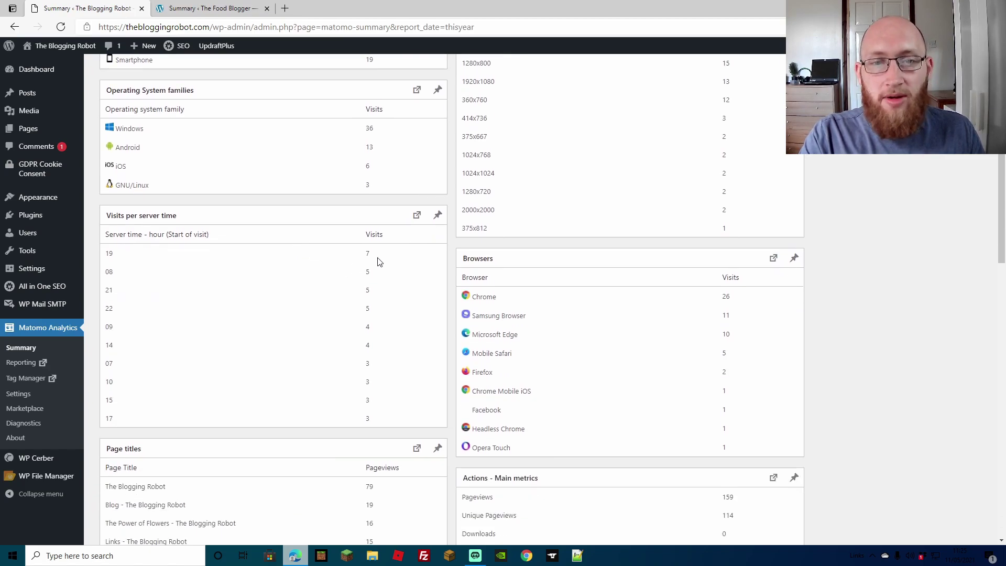
pyautogui.scroll(-2, 479, 256)
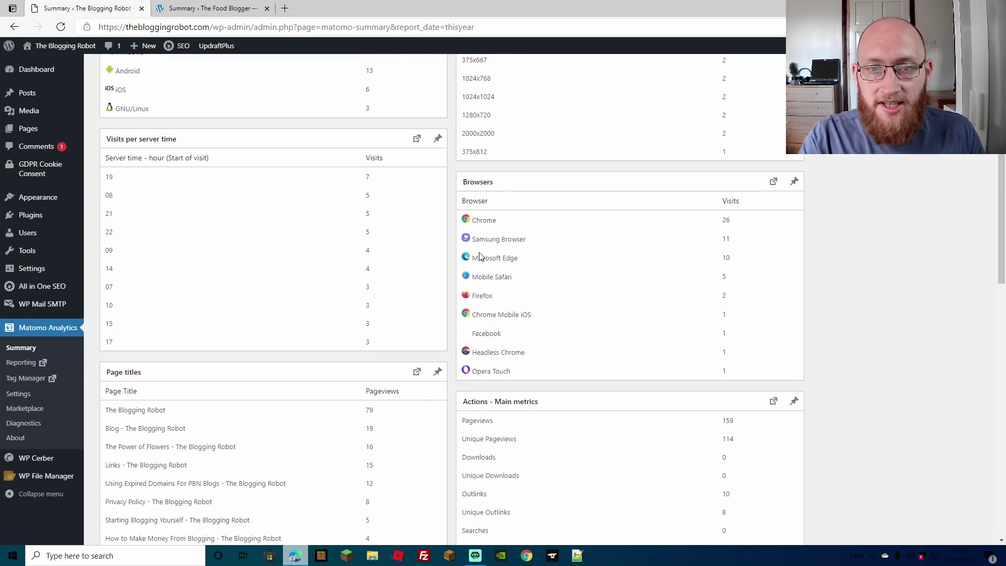
pyautogui.scroll(-2, 595, 250)
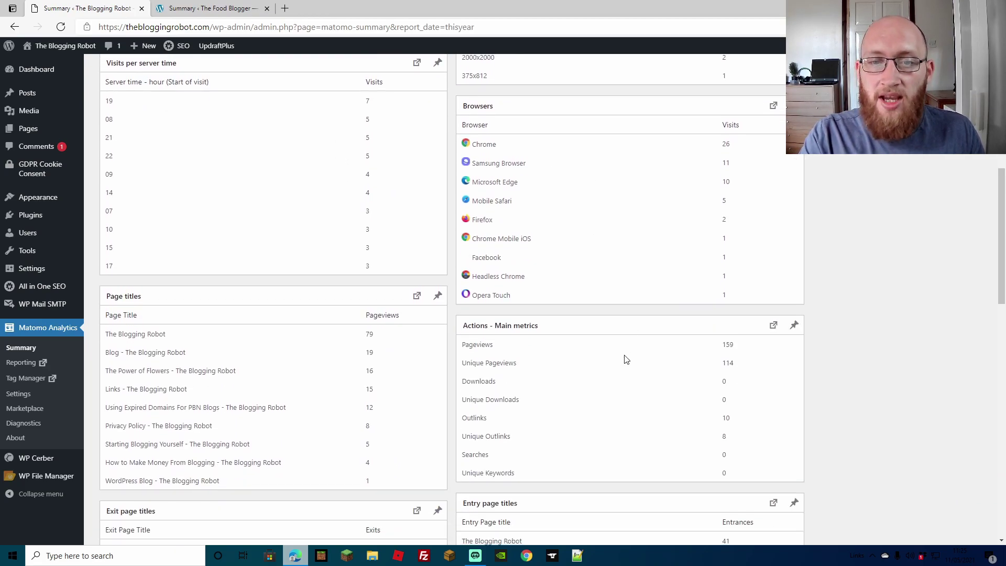
pyautogui.scroll(-2, 616, 351)
pyautogui.scroll(-2, 614, 348)
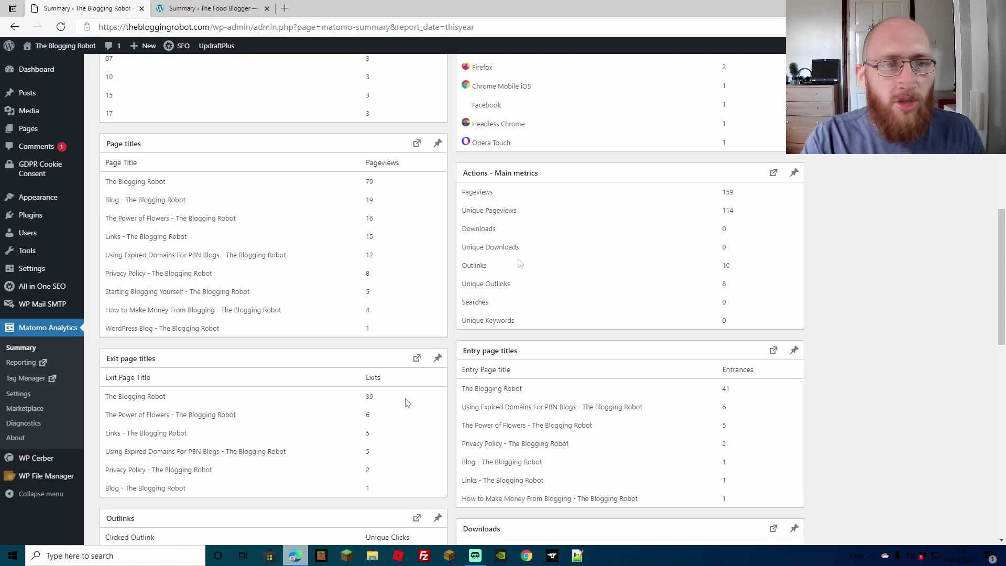
pyautogui.scroll(-6, 396, 224)
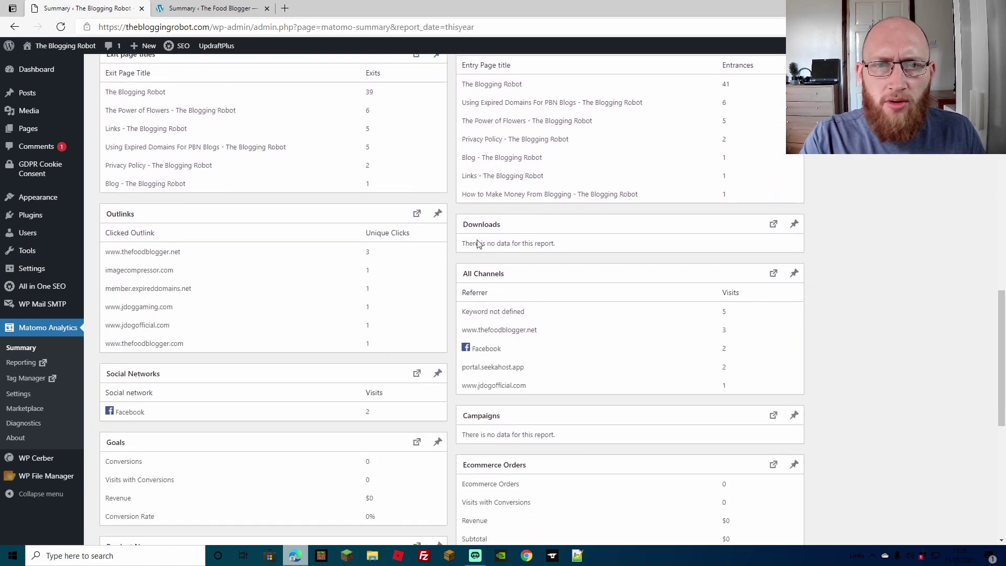
pyautogui.scroll(-2, 340, 277)
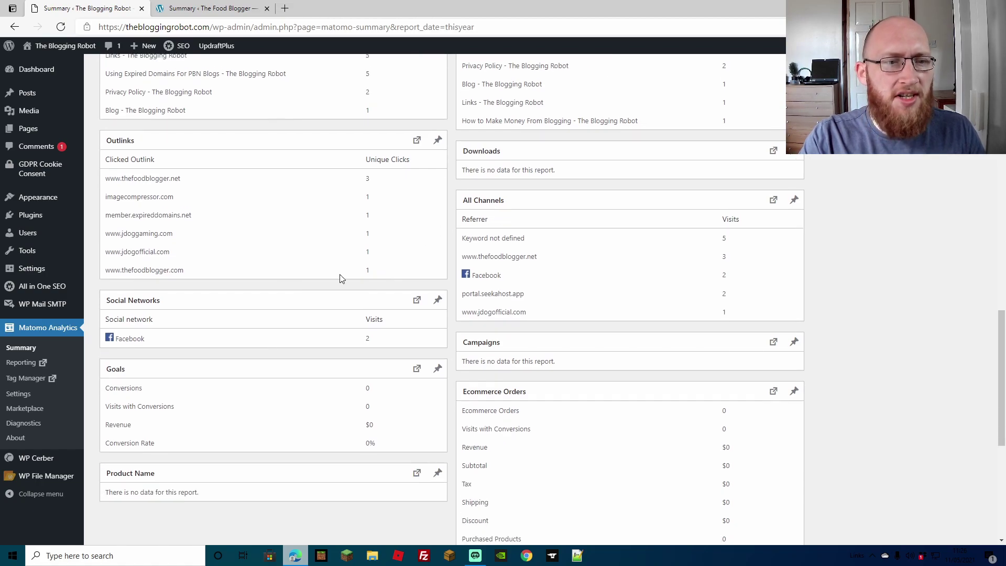
pyautogui.scroll(-2, 317, 283)
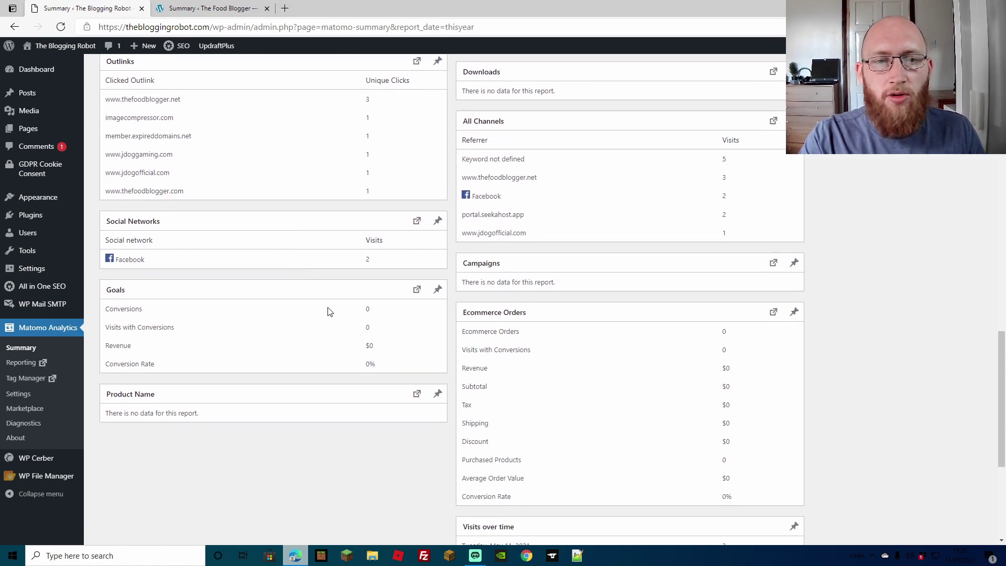
pyautogui.scroll(-2, 545, 319)
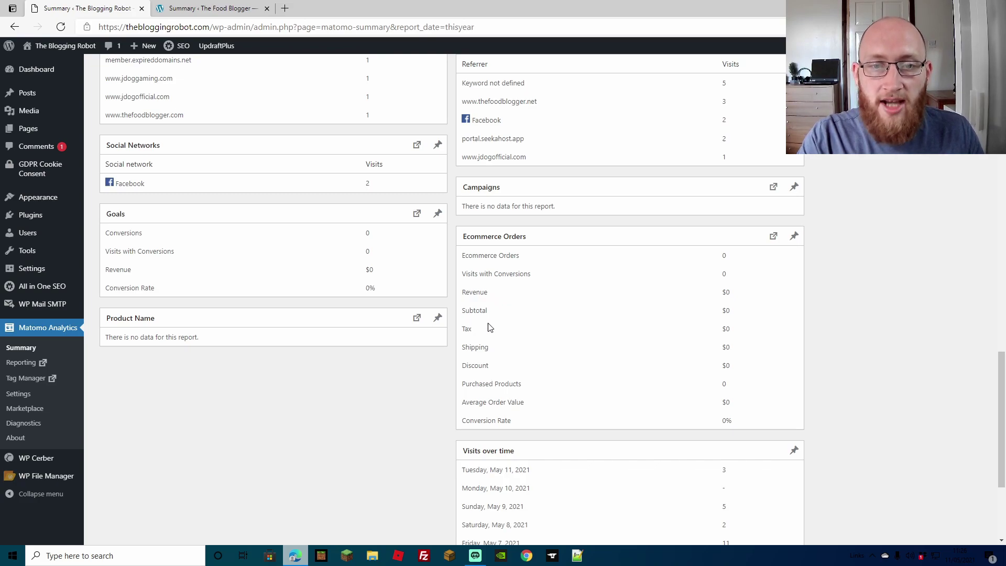
pyautogui.scroll(-3, 611, 369)
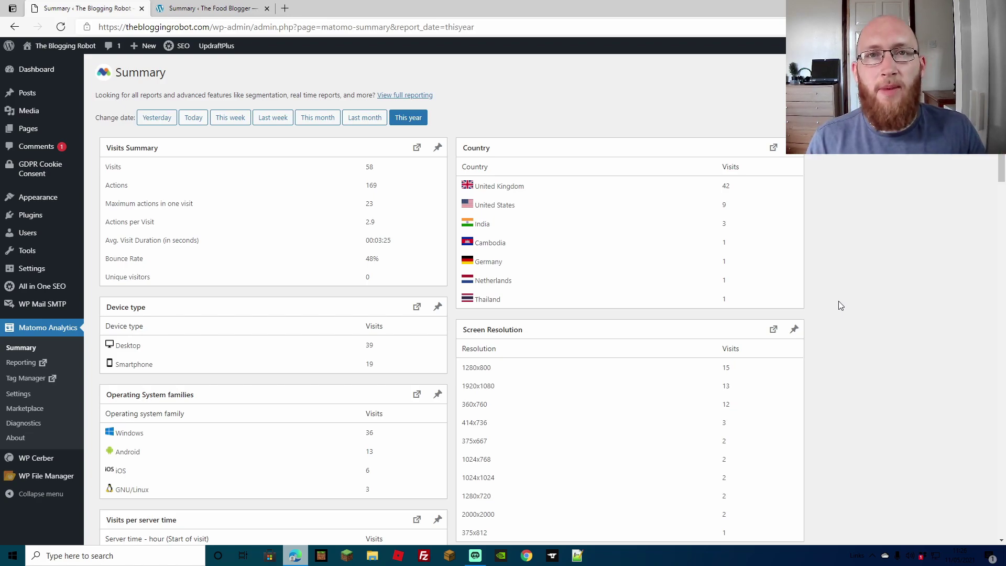
# - Open Matomo Analytics Settings and scroll through the Tracking tab options
pyautogui.click(18, 393)
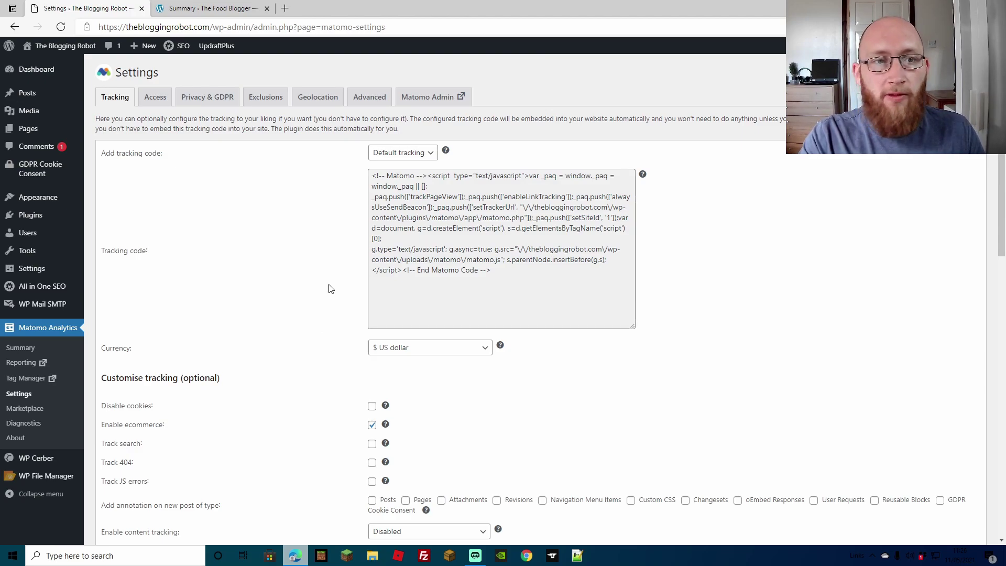
pyautogui.scroll(-1, 294, 281)
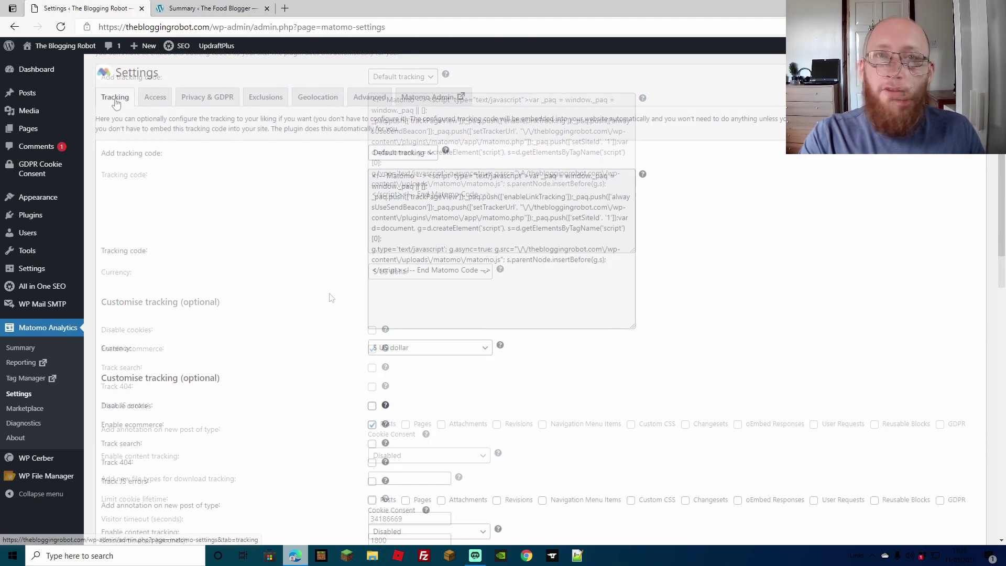
pyautogui.scroll(-3, 131, 121)
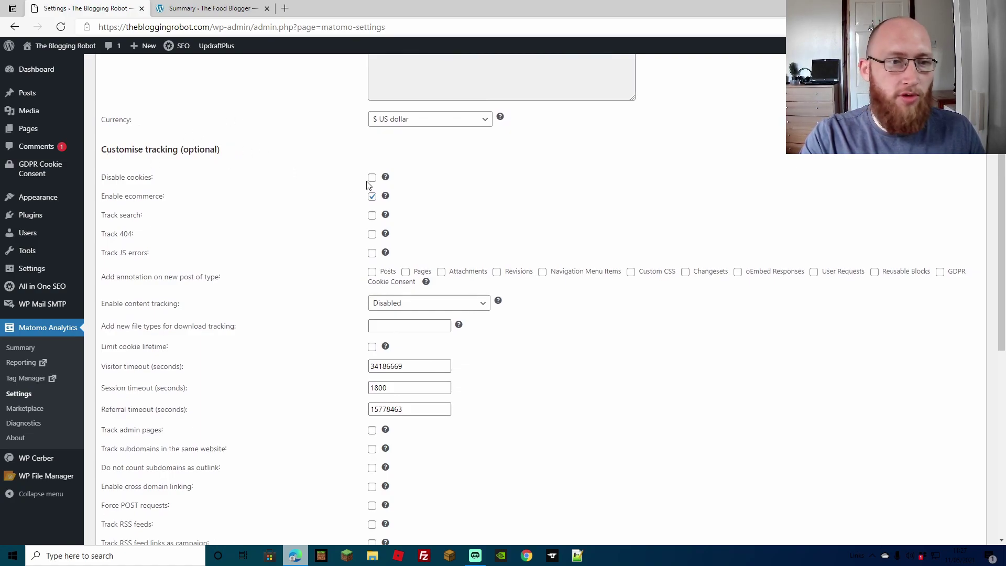
pyautogui.scroll(-2, 361, 186)
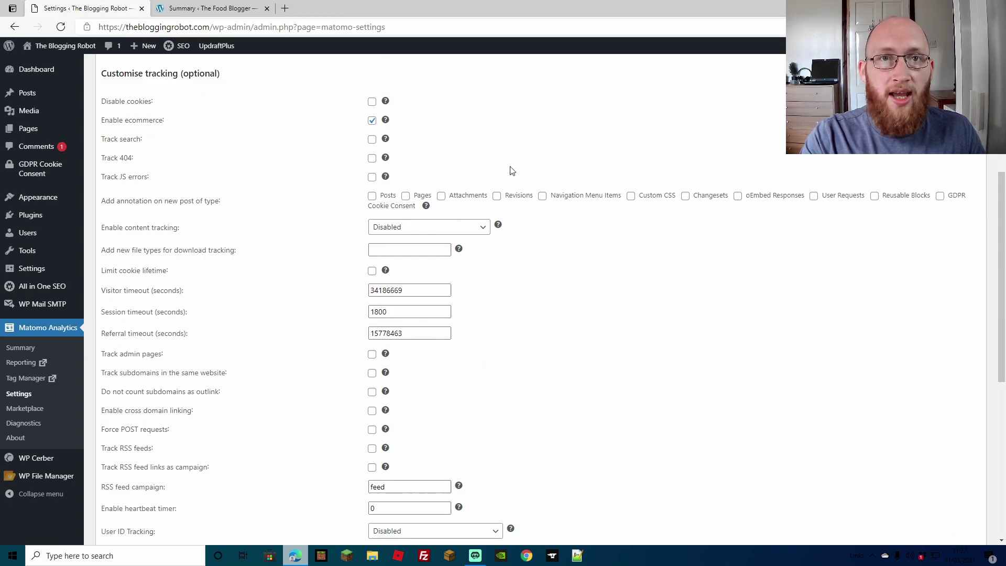
pyautogui.scroll(-7, 513, 172)
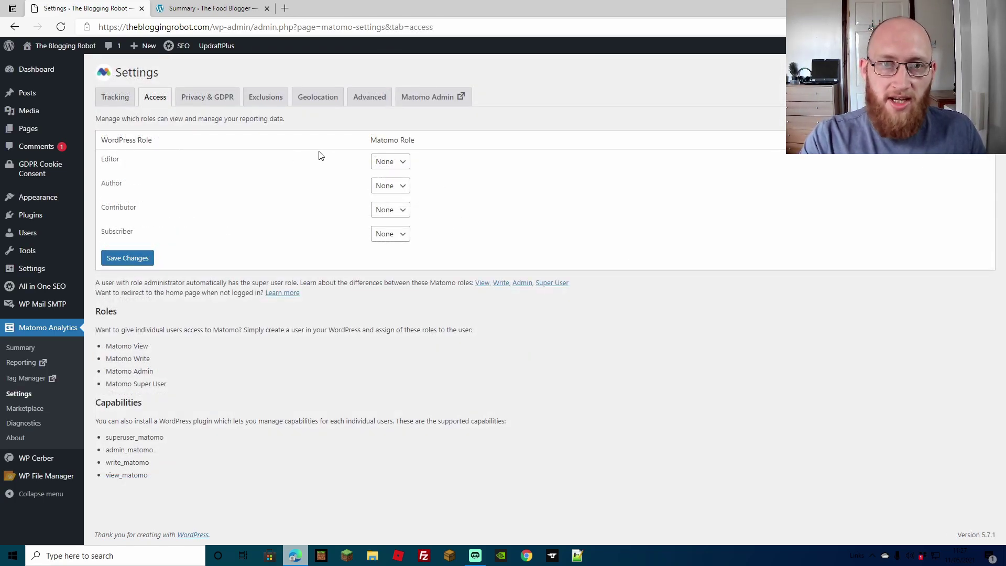
pyautogui.click(403, 163)
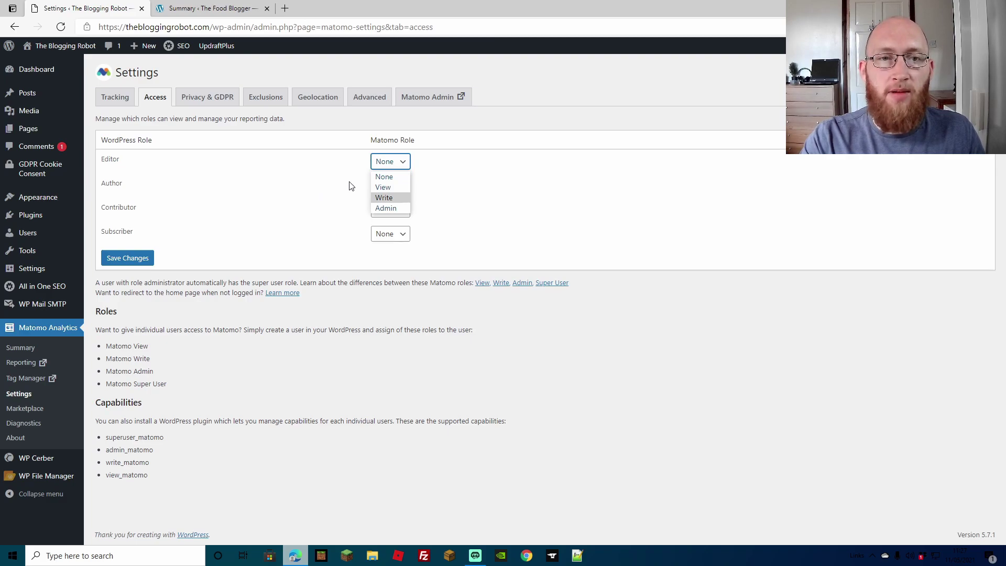
pyautogui.click(312, 197)
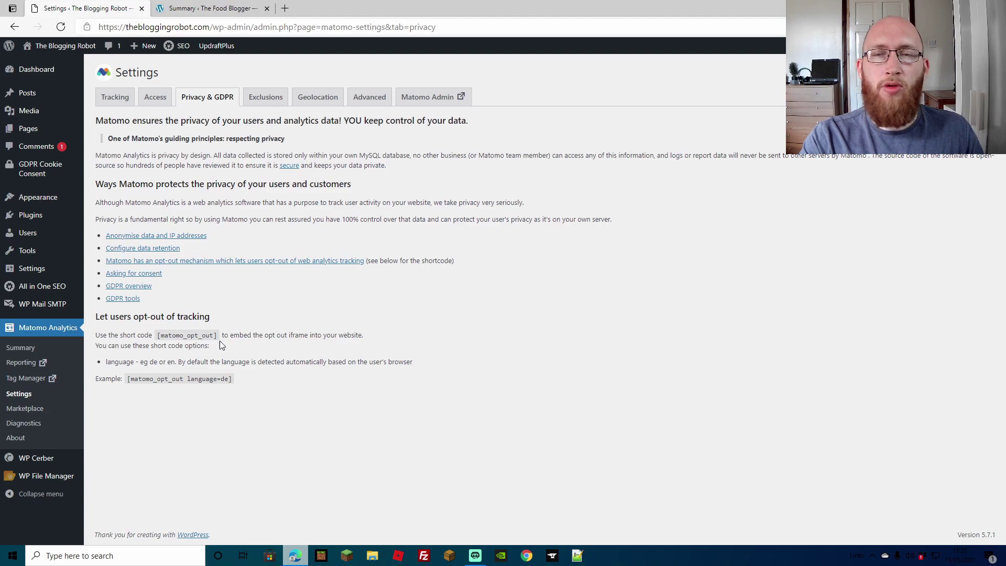
# - Review Matomo's Exclusions settings, then its Advanced settings
pyautogui.click(266, 96)
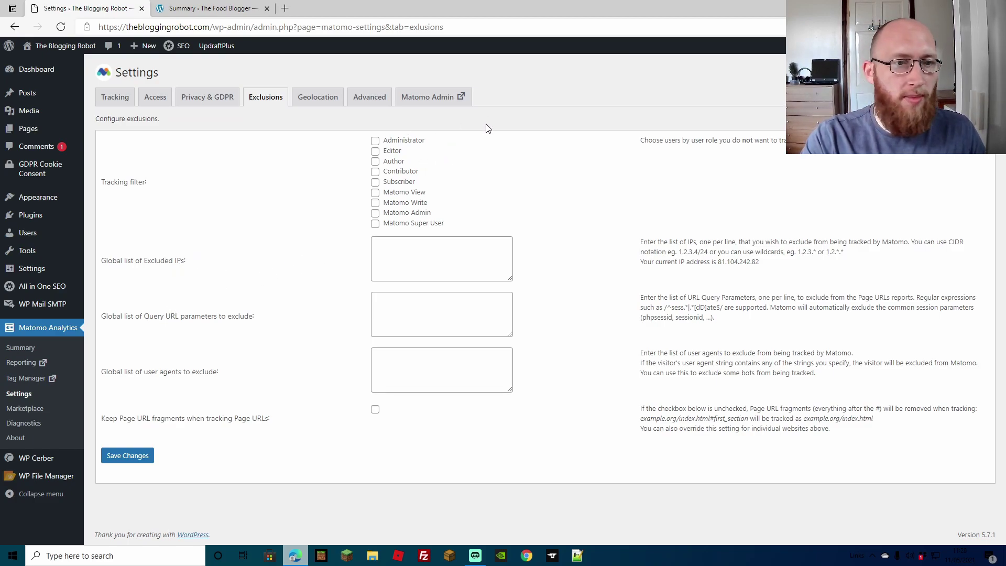
pyautogui.click(367, 99)
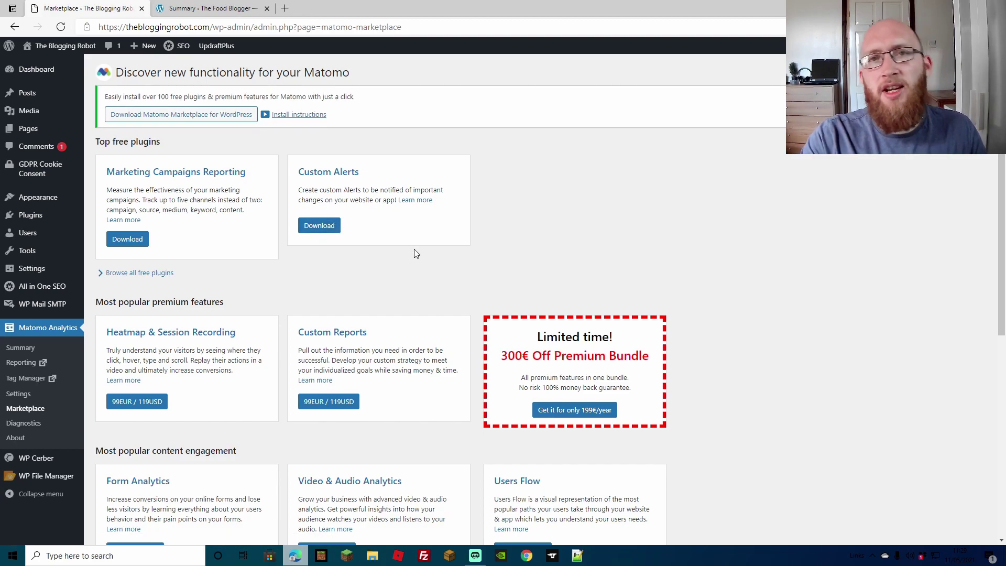
# - Scroll down through the Marketplace listings, including Heatmap & Session Recording and Funnels
pyautogui.scroll(-3, 697, 253)
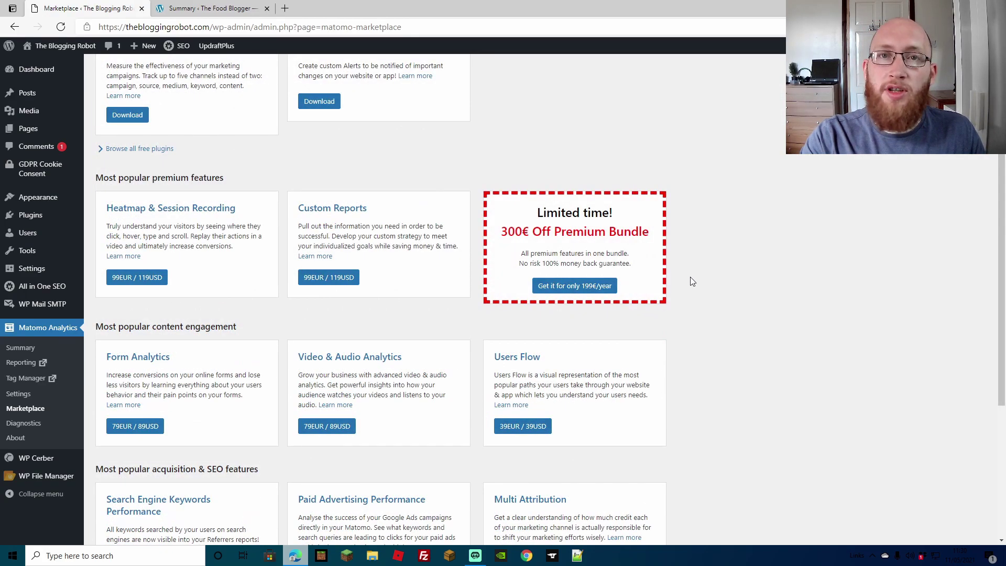
pyautogui.scroll(-1, 690, 286)
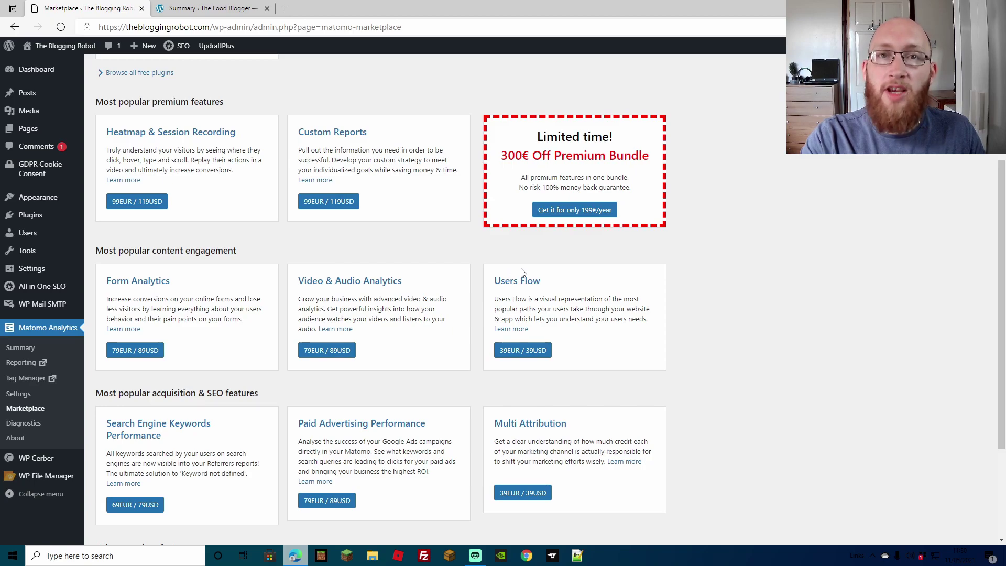
pyautogui.scroll(-2, 521, 276)
pyautogui.scroll(-2, 521, 275)
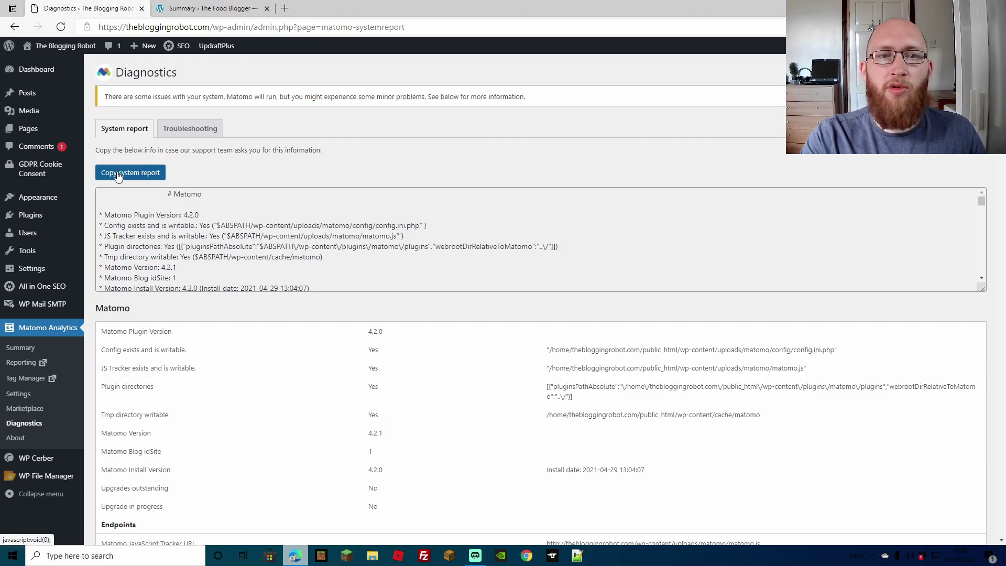
# - Show the Diagnostics Troubleshooting tab and scroll through its help resources and FAQs
pyautogui.click(181, 137)
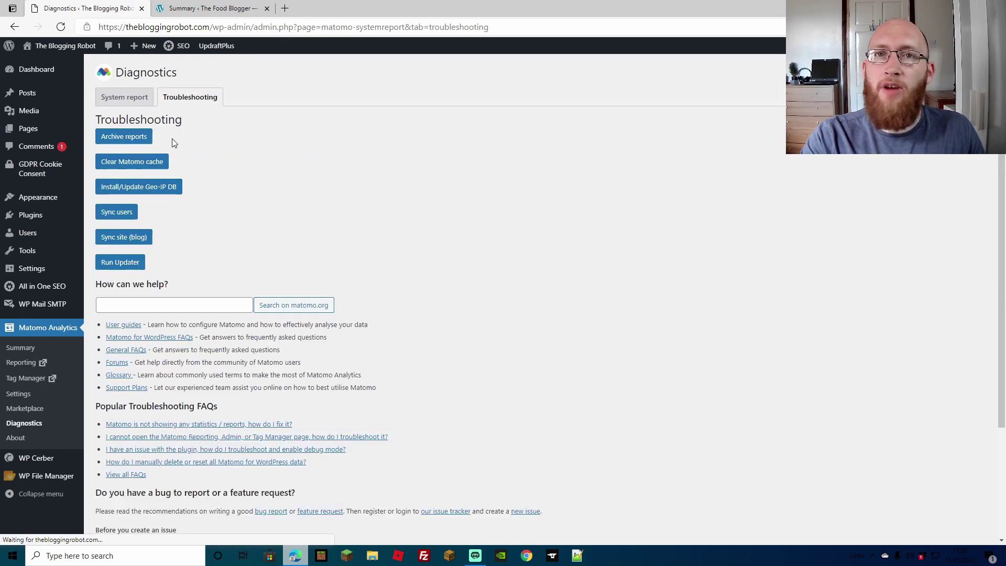
pyautogui.scroll(-3, 132, 153)
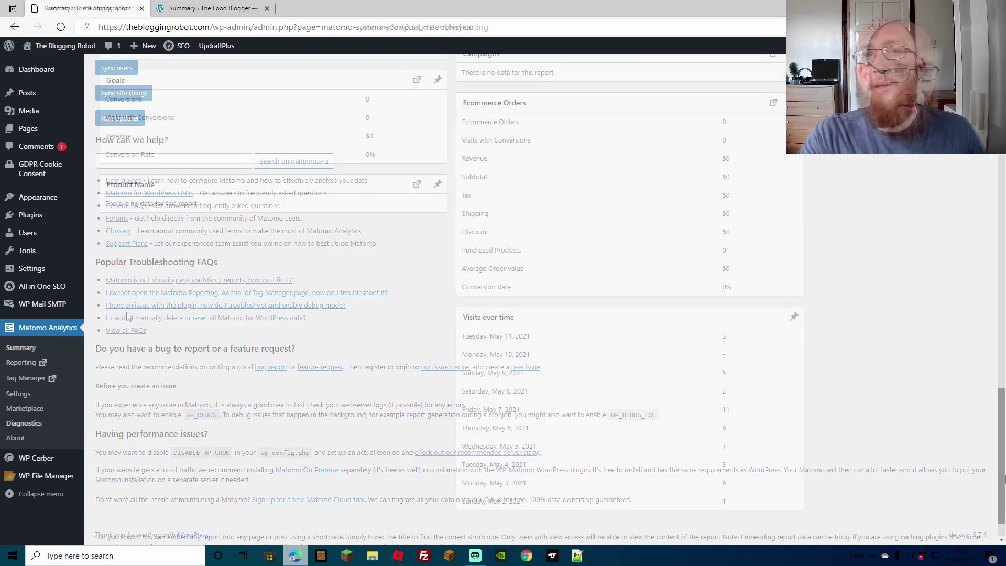
pyautogui.scroll(2, 1004, 452)
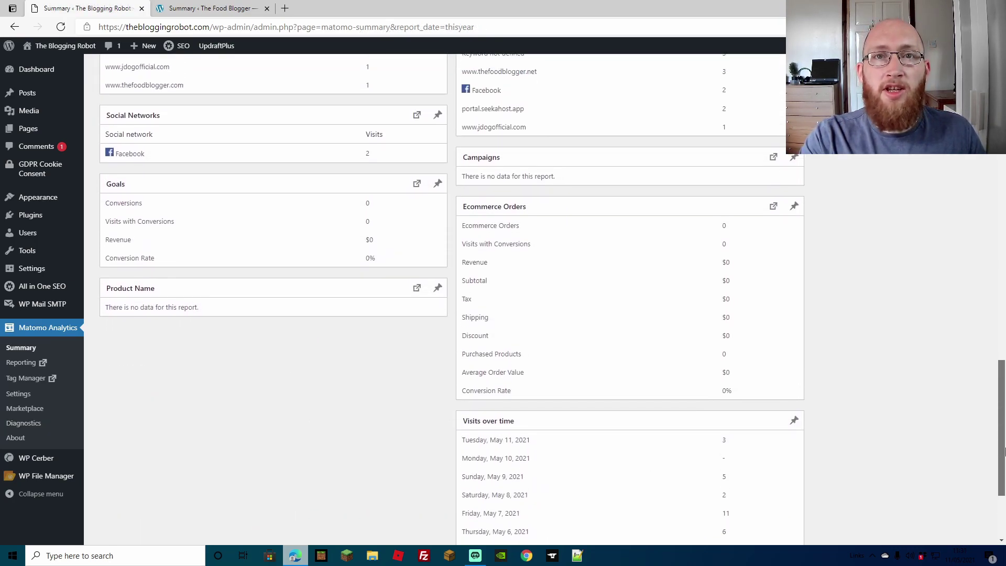
# - Scroll the Summary reports down to the page titles by pageviews list
pyautogui.moveTo(1003, 452); pyautogui.dragTo(1002, 322)
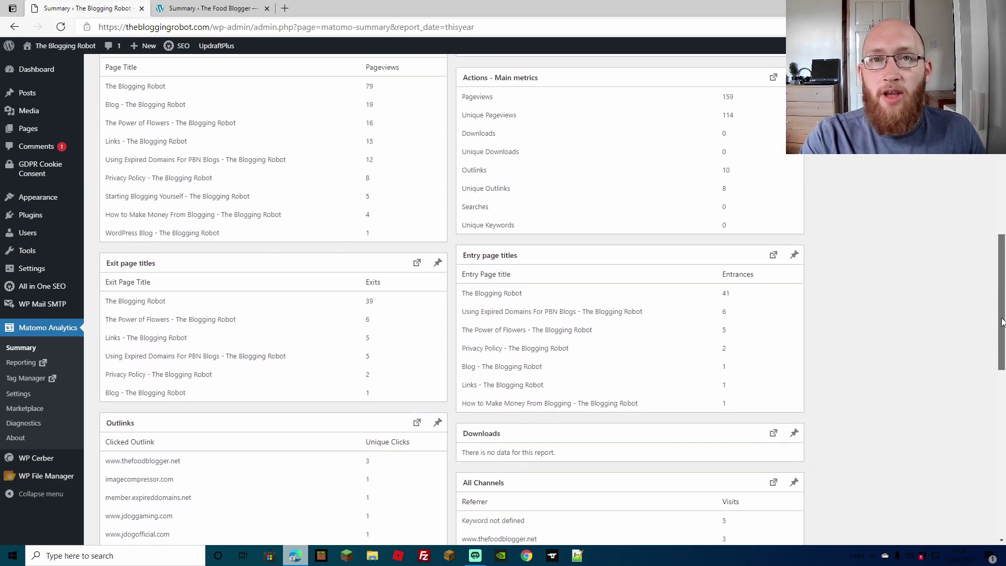